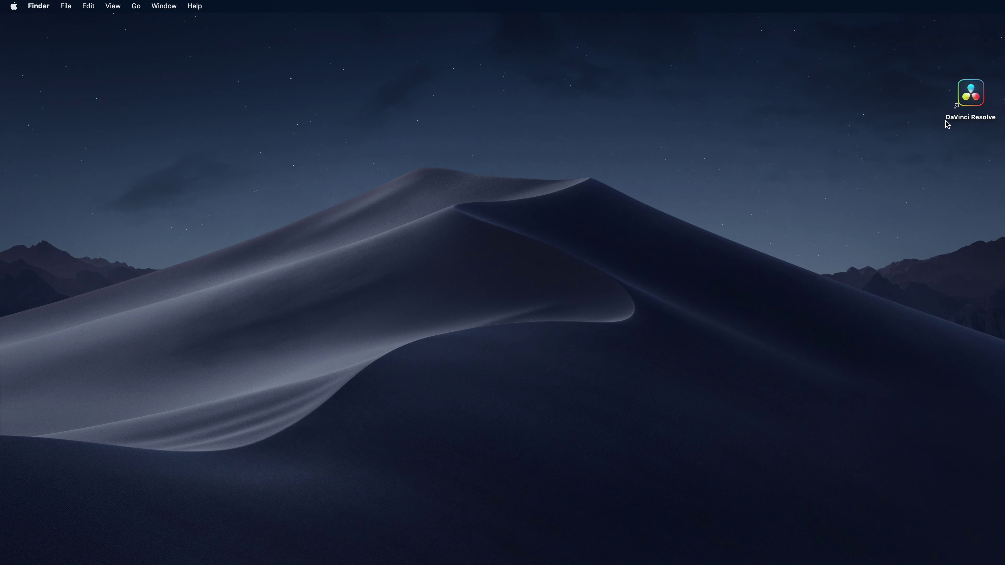
# Launch DaVinci Resolve 18 from the desktop icon to reach the Project Manager.
pyautogui.doubleClick(968, 101)
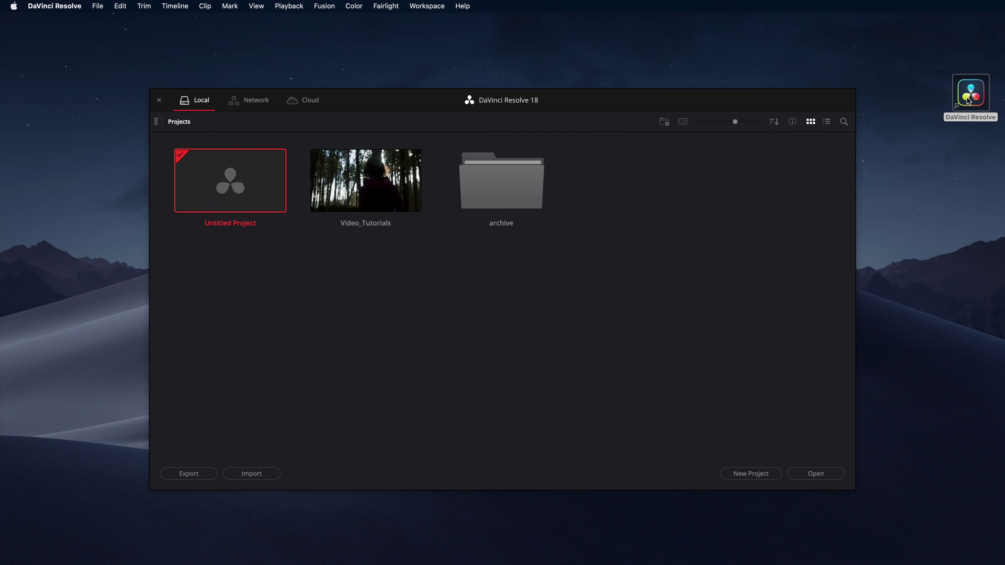
# Create a new project named DV_IMF.
pyautogui.click(770, 474)
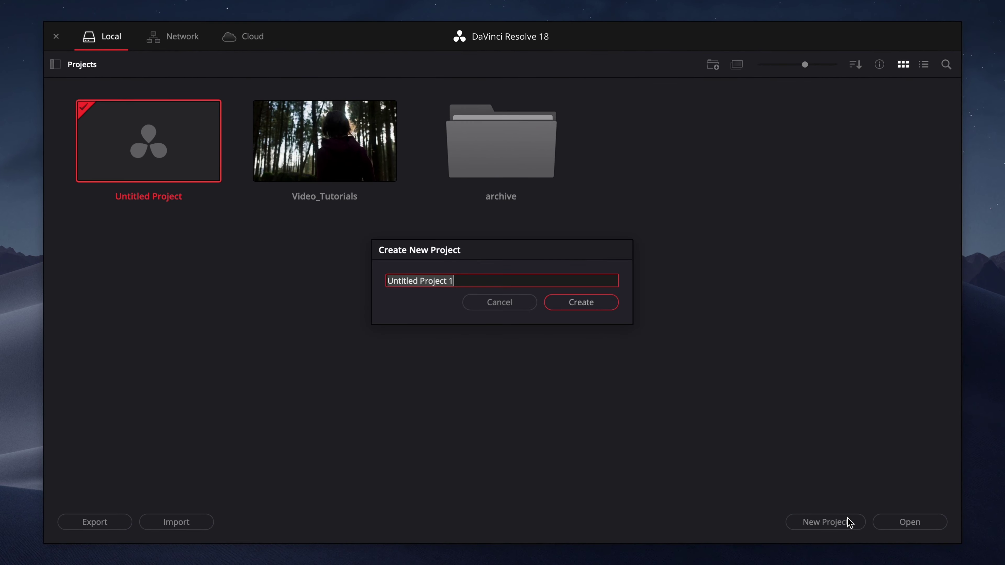
pyautogui.write('DV_I')
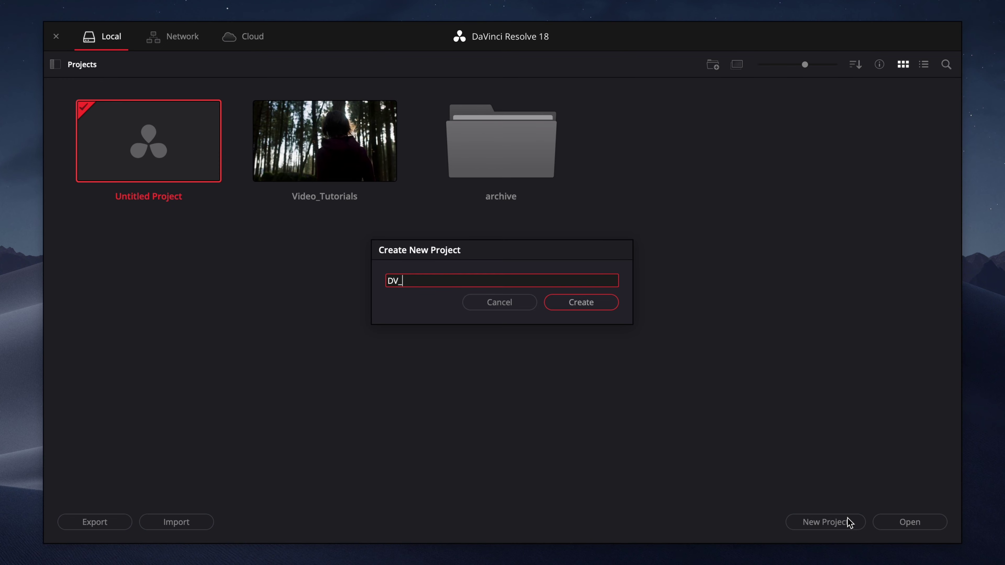
pyautogui.write('MF')
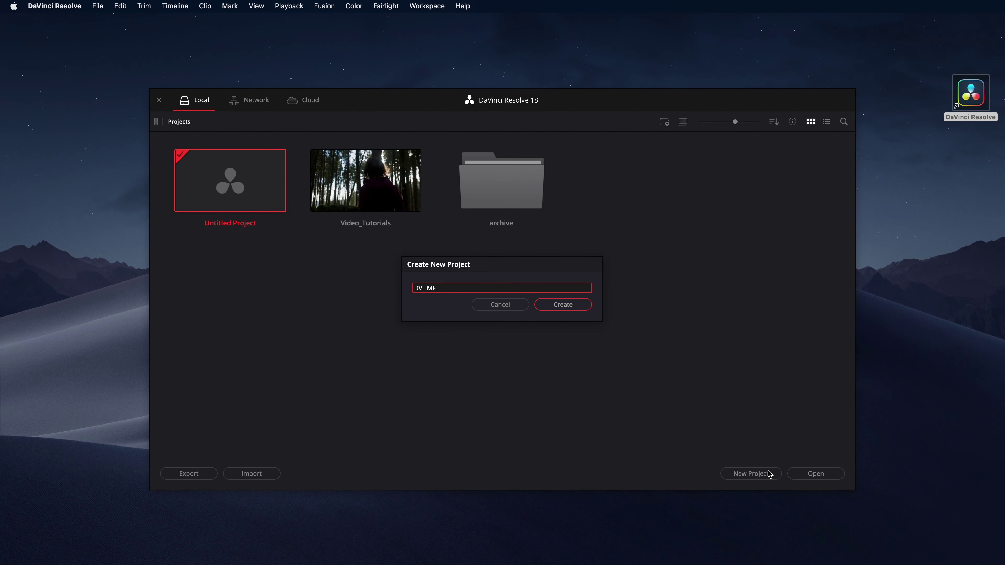
pyautogui.press('Return')
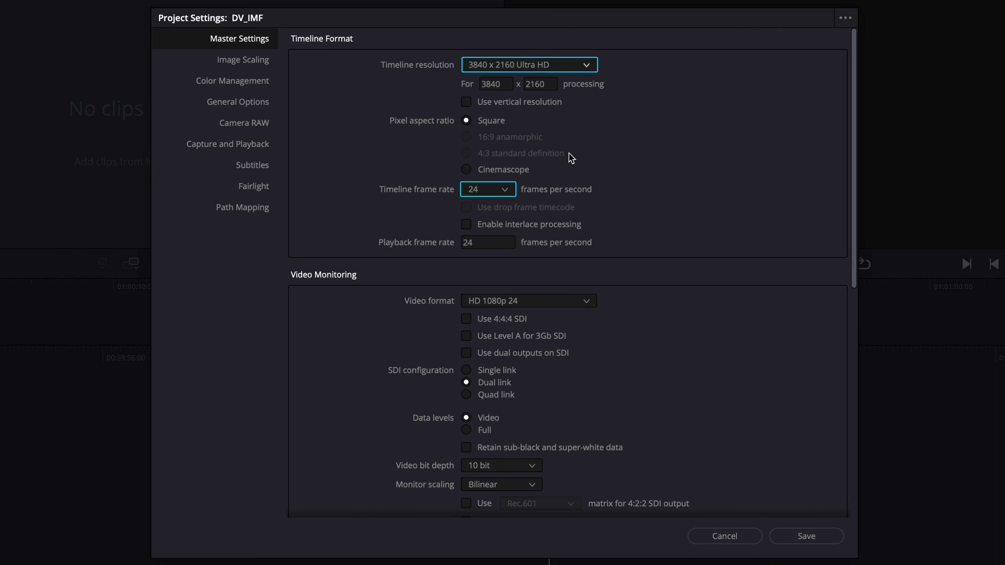
# Set timeline frame rate 23.976, UHD 2160p 23.976 video monitoring and Full data levels.
pyautogui.click(509, 192)
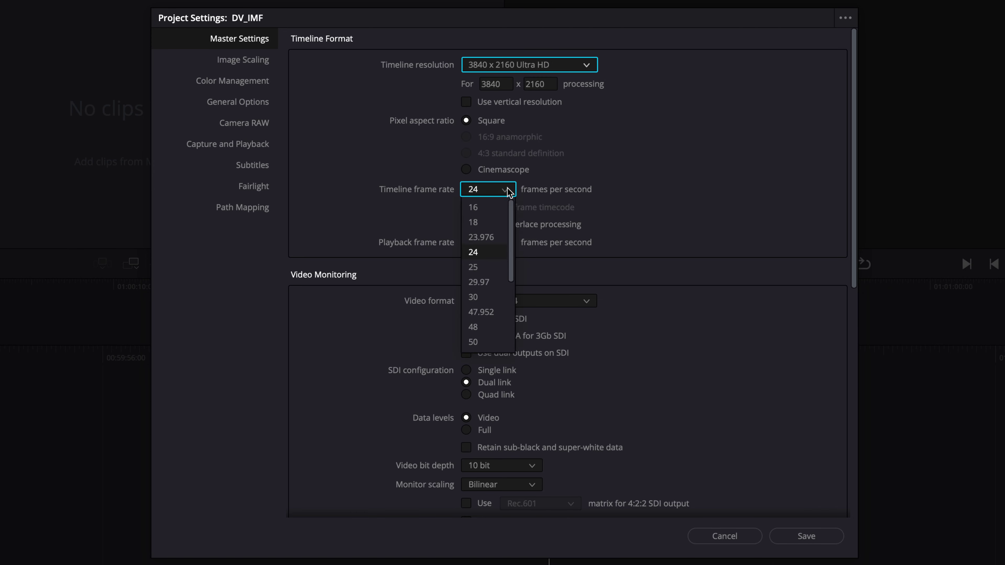
pyautogui.click(505, 237)
pyautogui.click(582, 305)
pyautogui.scroll(-10, 572, 385)
pyautogui.scroll(1, 573, 385)
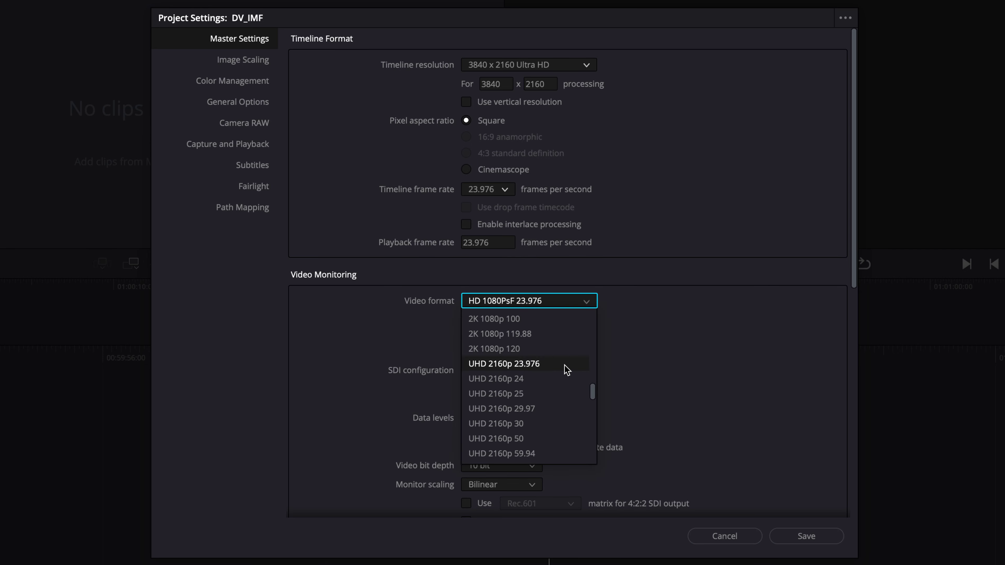
pyautogui.click(566, 369)
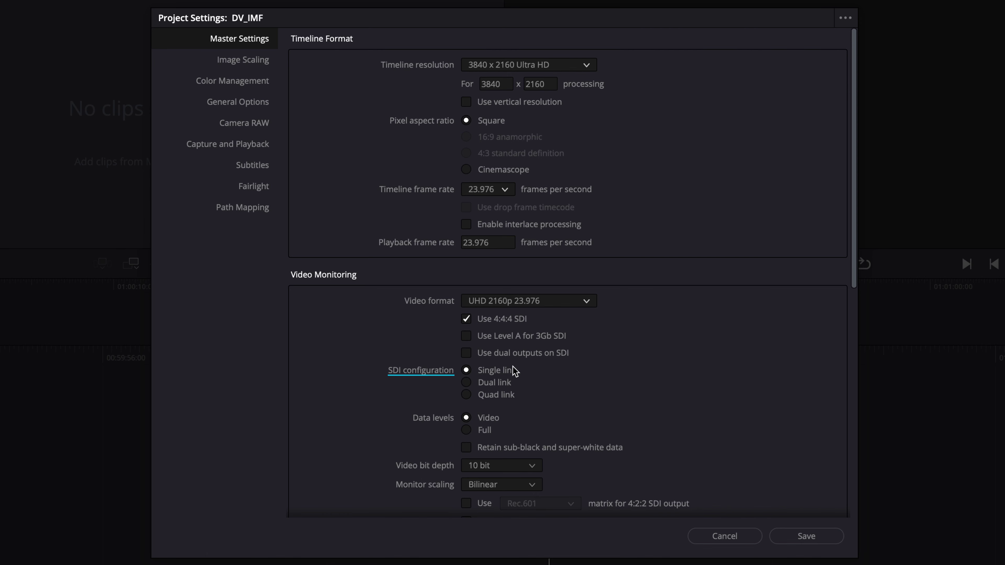
pyautogui.click(490, 432)
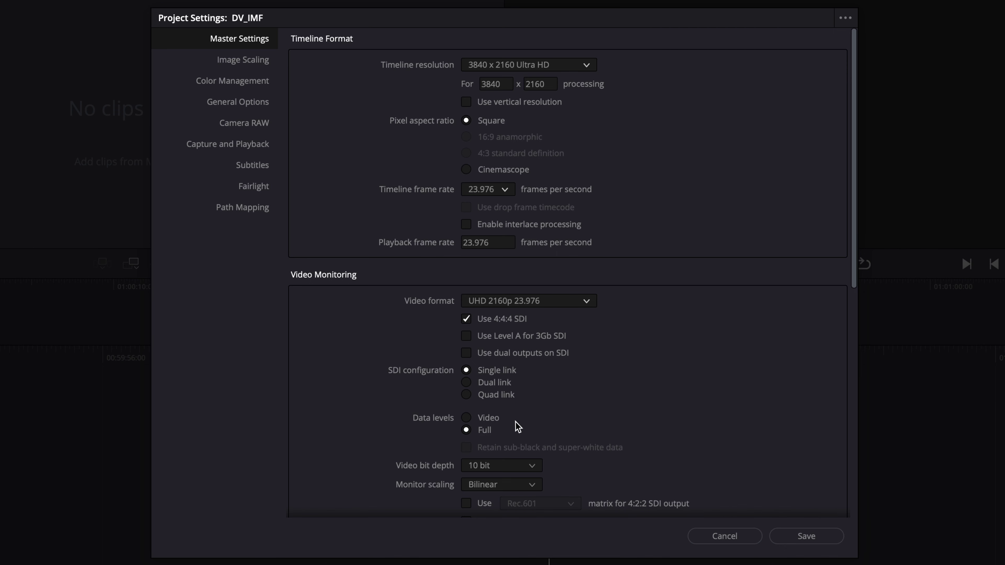
pyautogui.press('Tab')
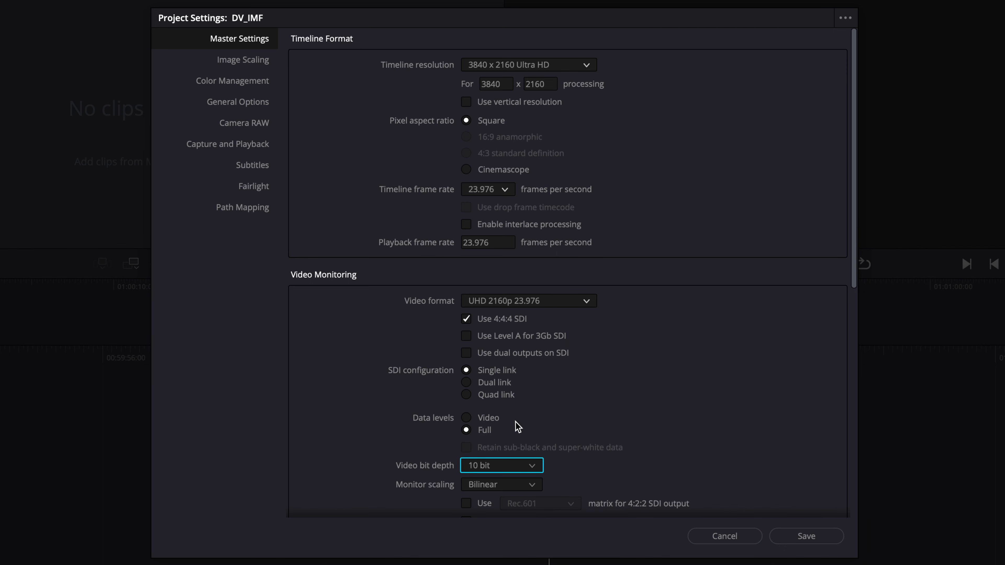
pyautogui.press('Tab')
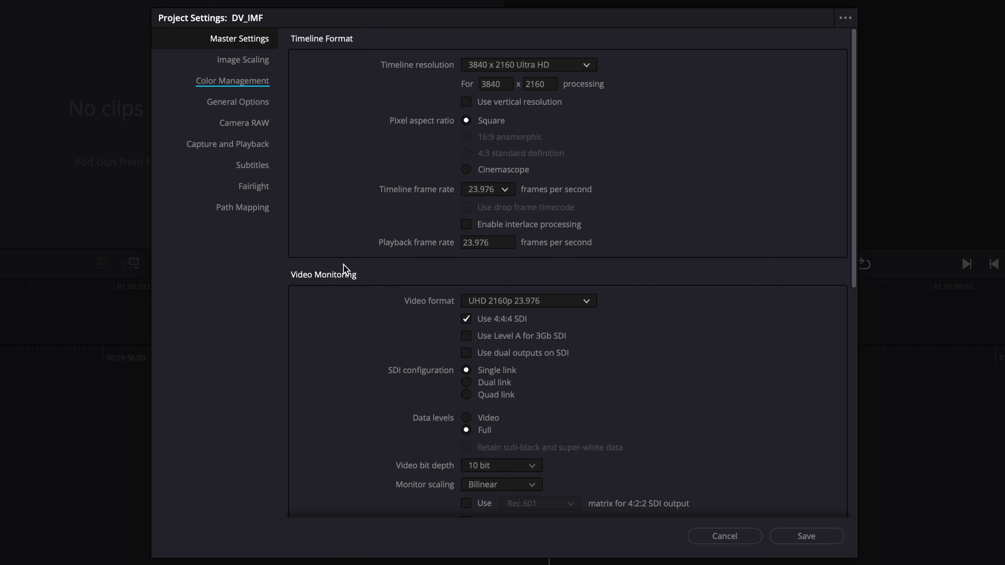
# Enable separate color space and gamma, and set the timeline color space to P3-D65.
pyautogui.click(264, 87)
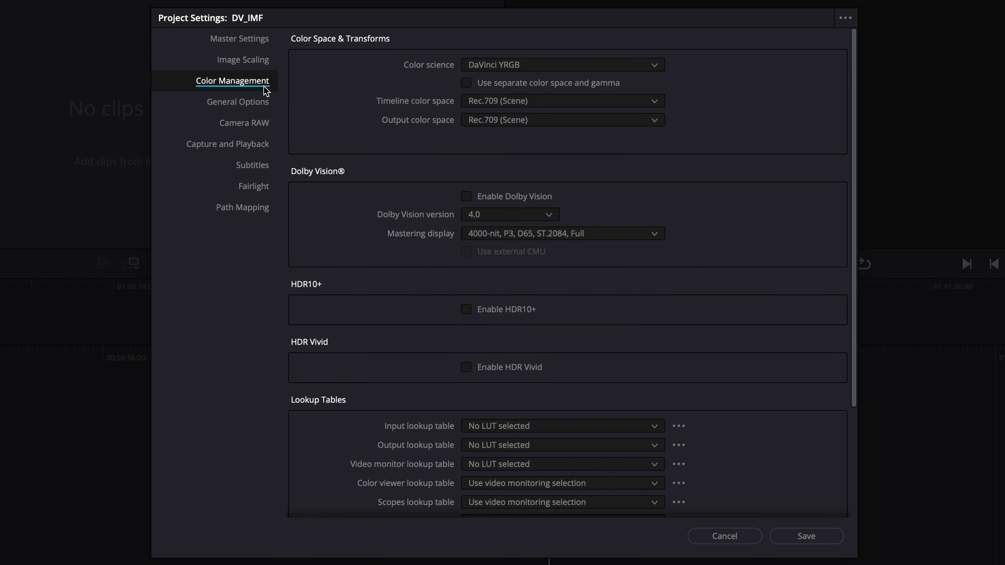
pyautogui.press('Tab')
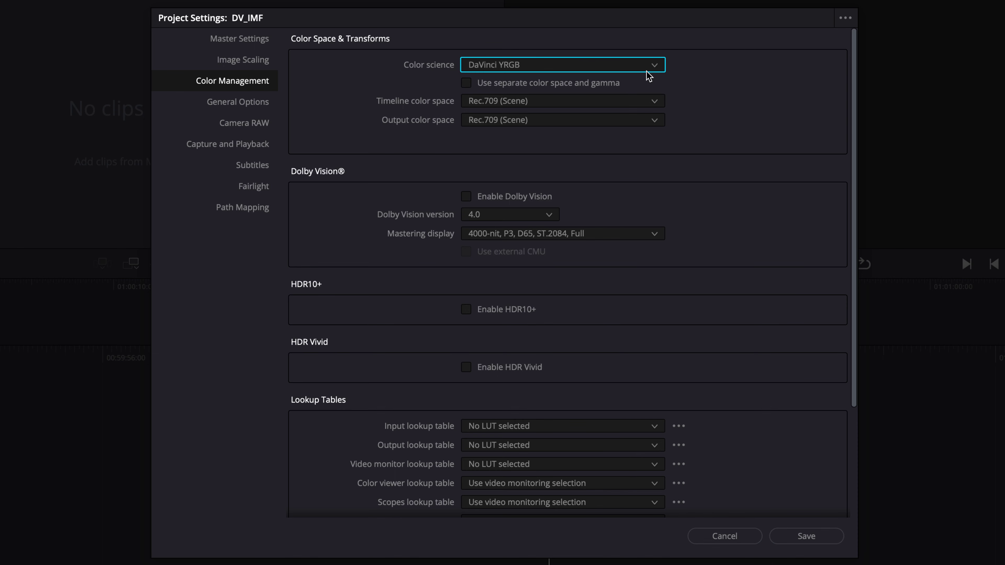
pyautogui.press('Tab')
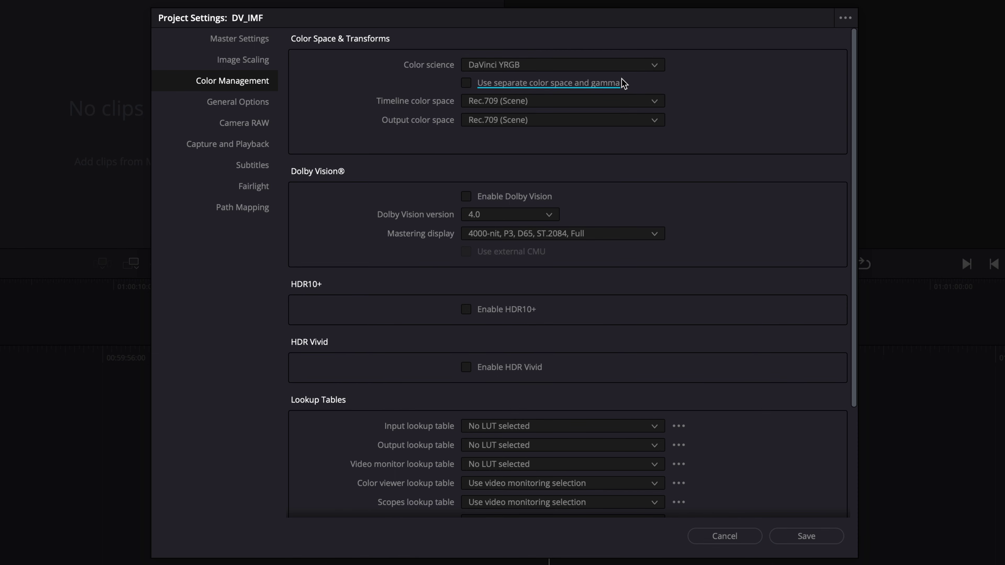
pyautogui.click(618, 84)
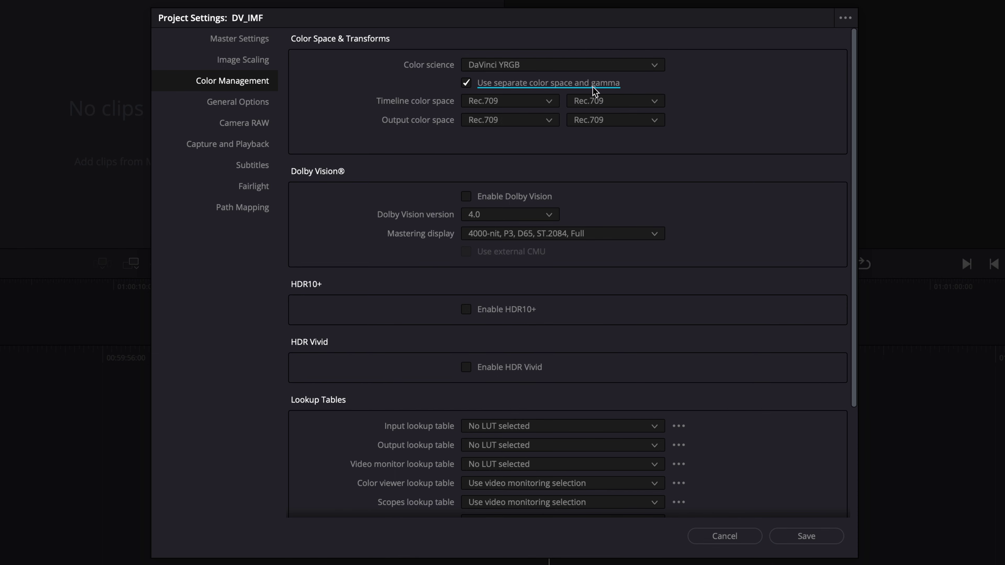
pyautogui.click(554, 102)
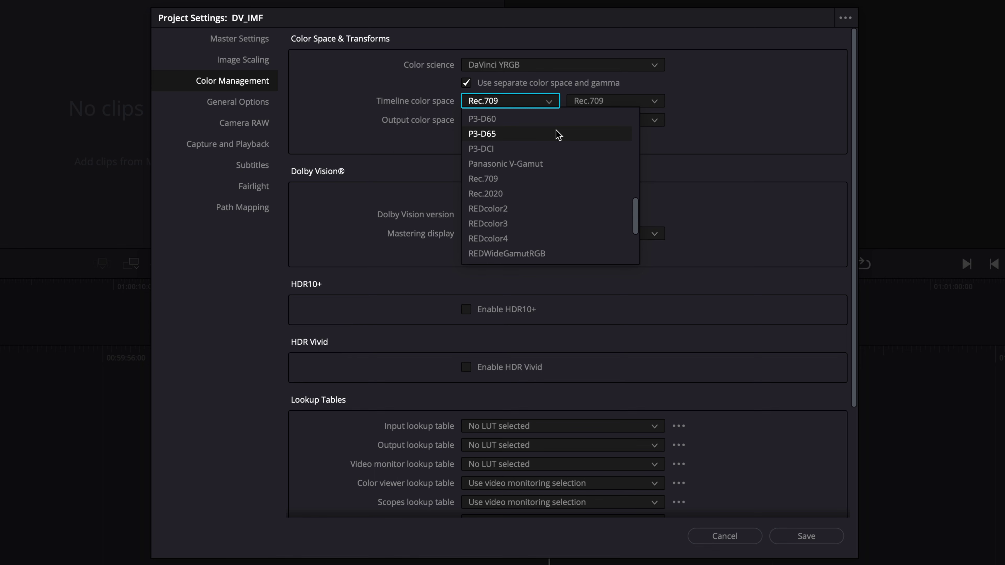
pyautogui.click(558, 135)
# Set timeline gamma to ST2084 1000 nit and output color space to Same as Timeline.
pyautogui.click(655, 103)
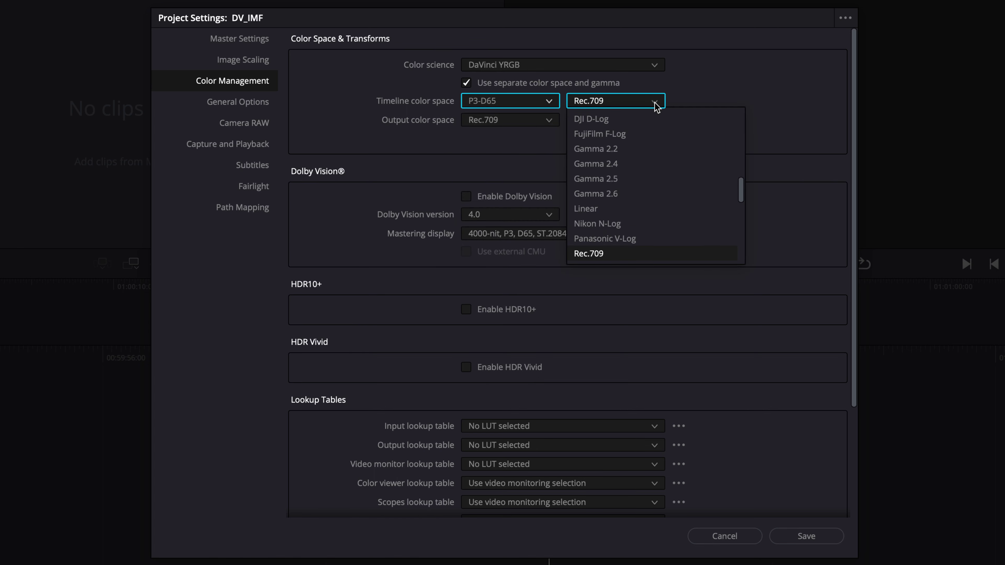
pyautogui.scroll(-6, 655, 104)
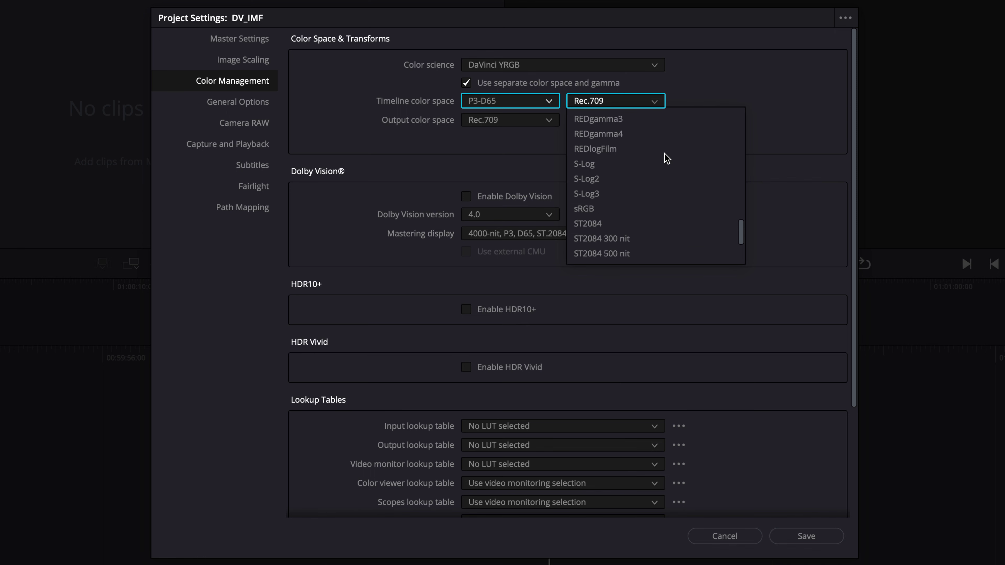
pyautogui.scroll(-2, 667, 159)
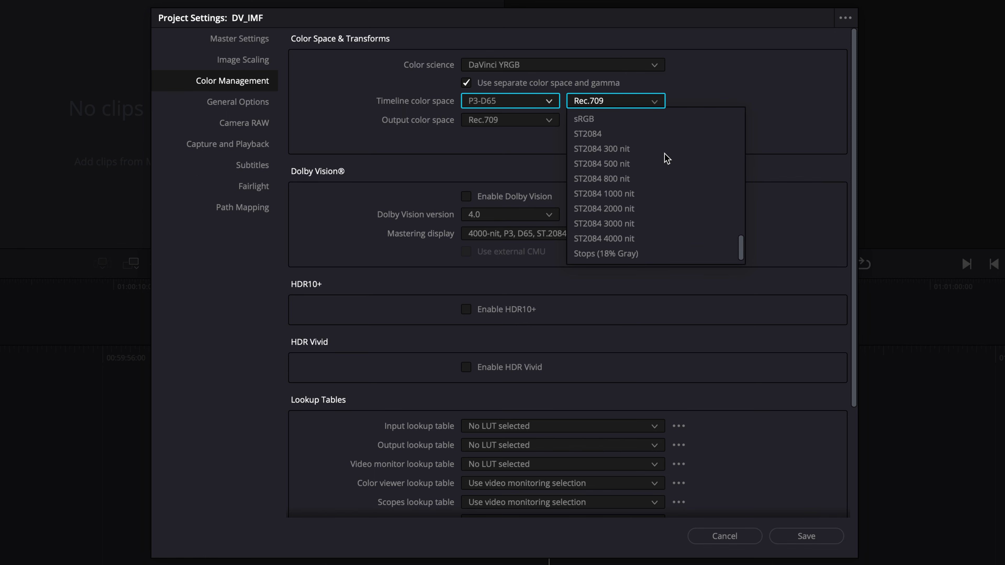
pyautogui.click(672, 193)
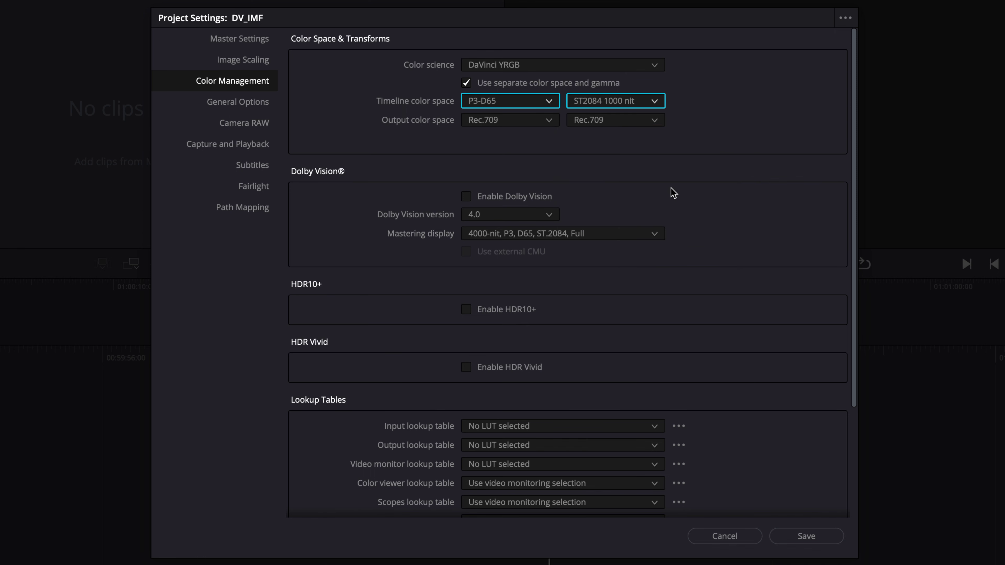
pyautogui.click(551, 122)
pyautogui.scroll(10, 572, 155)
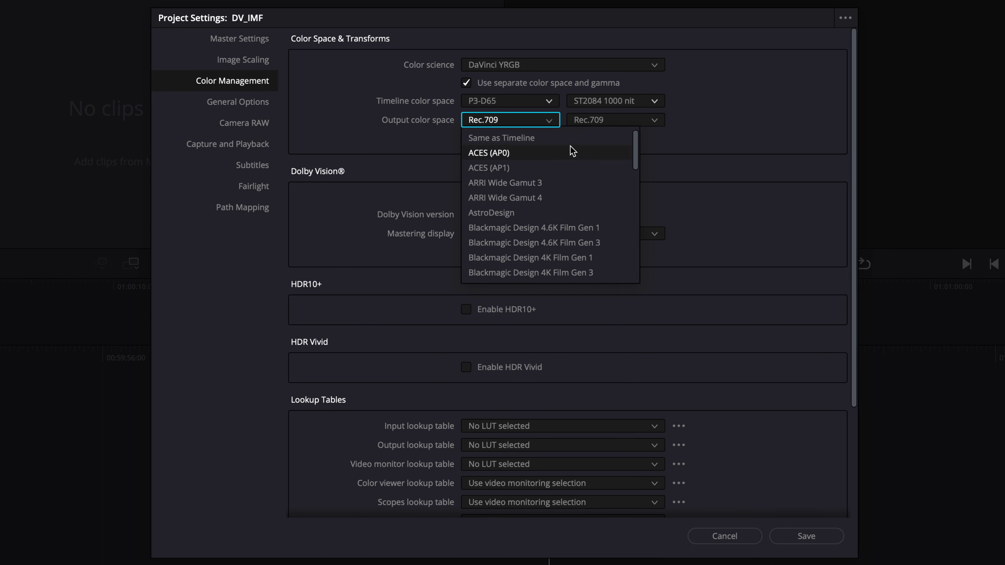
pyautogui.click(570, 142)
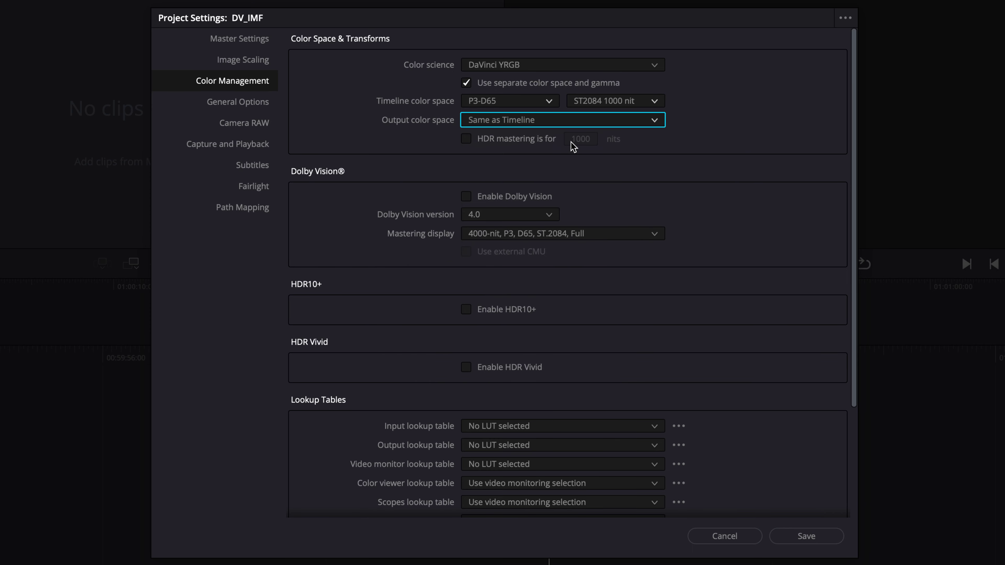
# Enable Dolby Vision with a 1000-nit, P3, D65, ST.2084, Full mastering display and save.
pyautogui.click(549, 198)
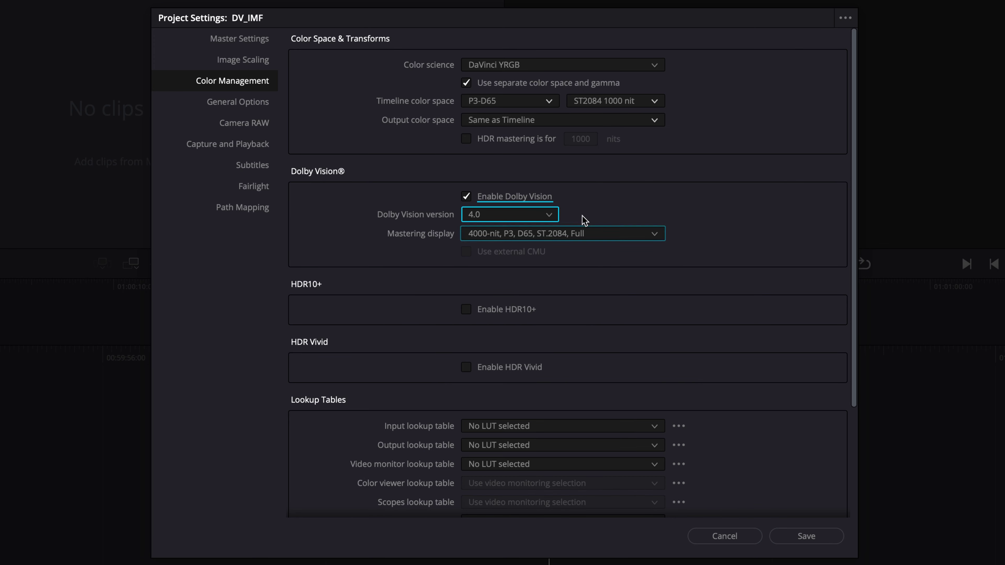
pyautogui.click(655, 235)
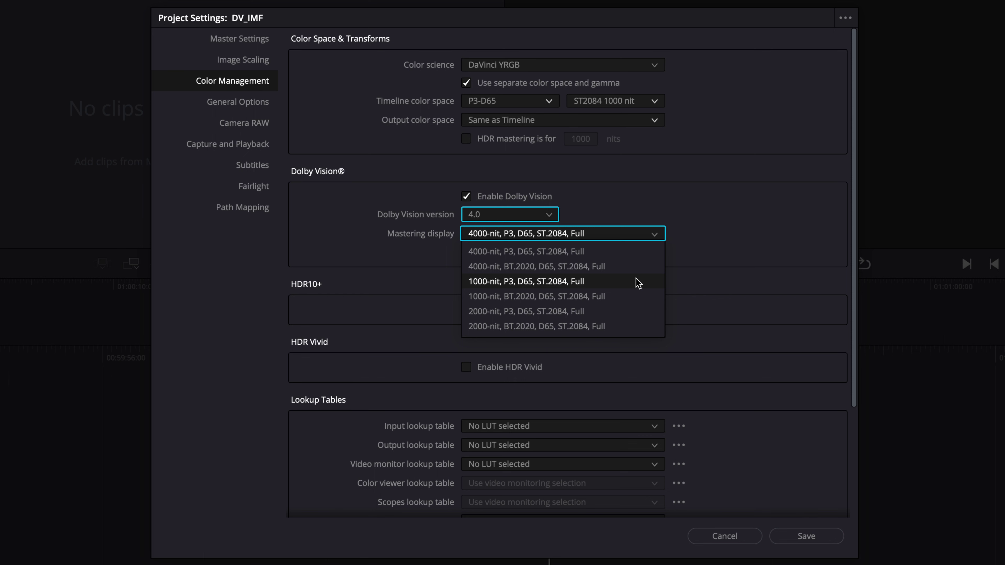
pyautogui.click(639, 282)
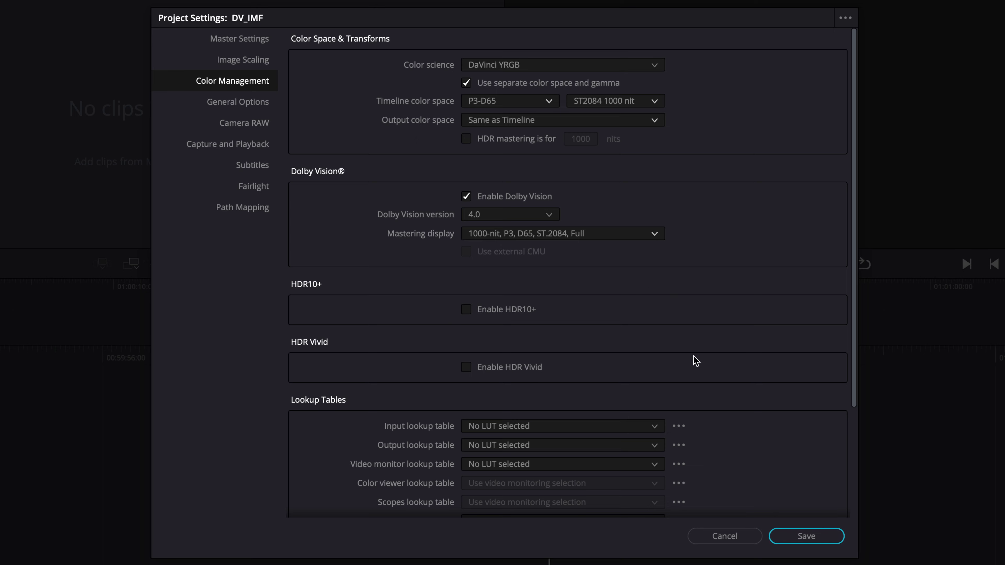
pyautogui.click(802, 537)
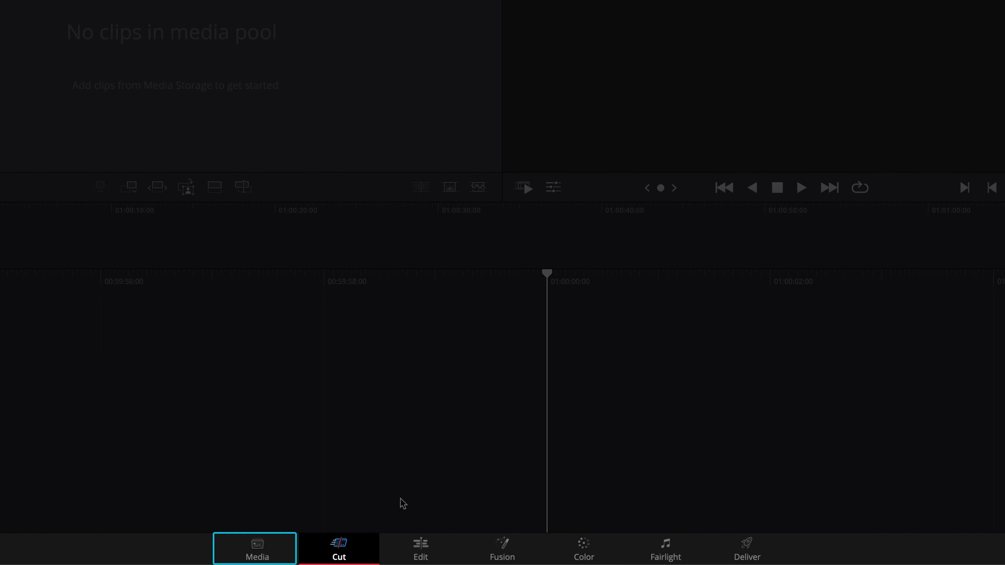
# Import DV_Export_Master and Tutorials_ADM.wav into the media pool.
pyautogui.click(265, 547)
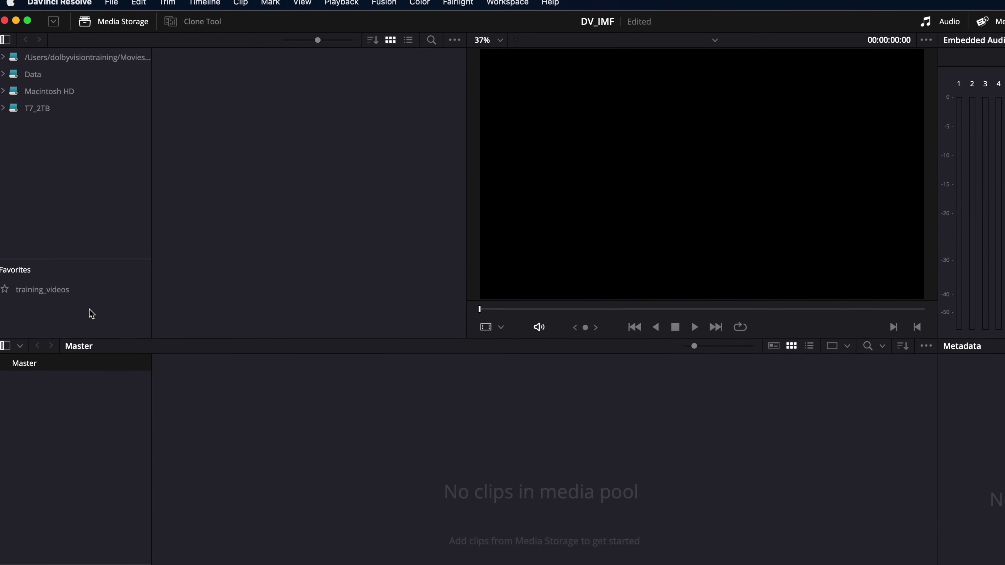
pyautogui.click(84, 296)
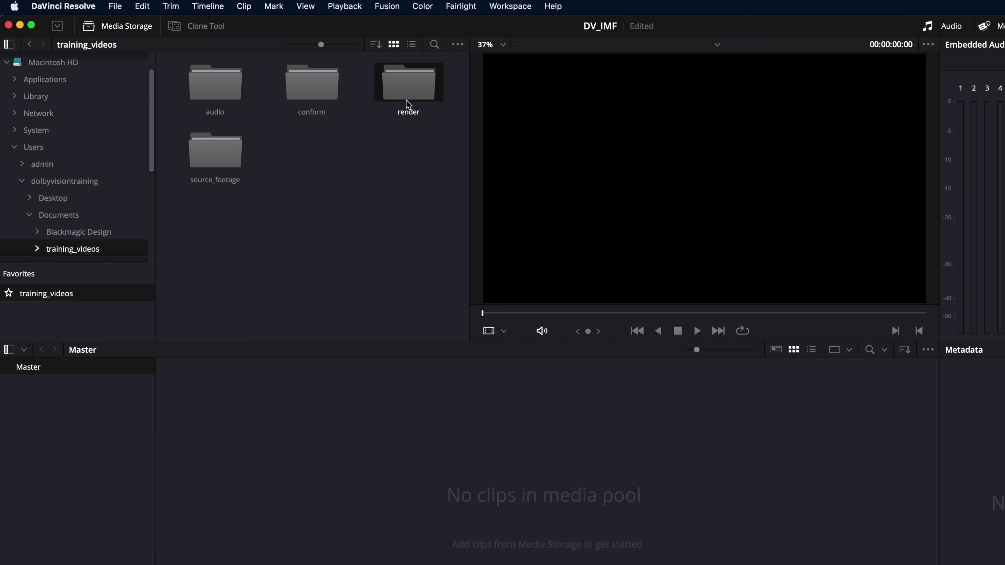
pyautogui.doubleClick(406, 100)
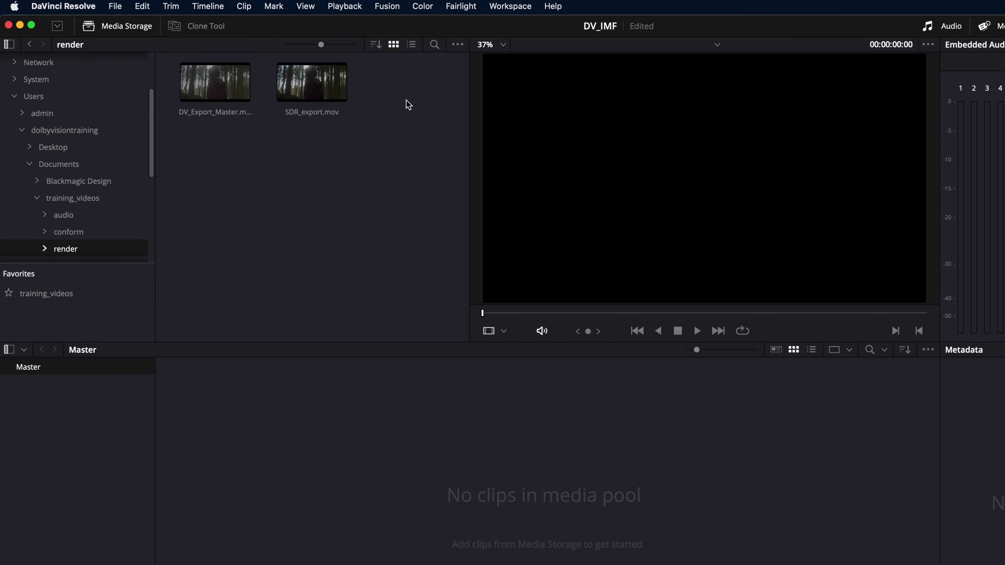
pyautogui.moveTo(235, 98); pyautogui.dragTo(261, 458)
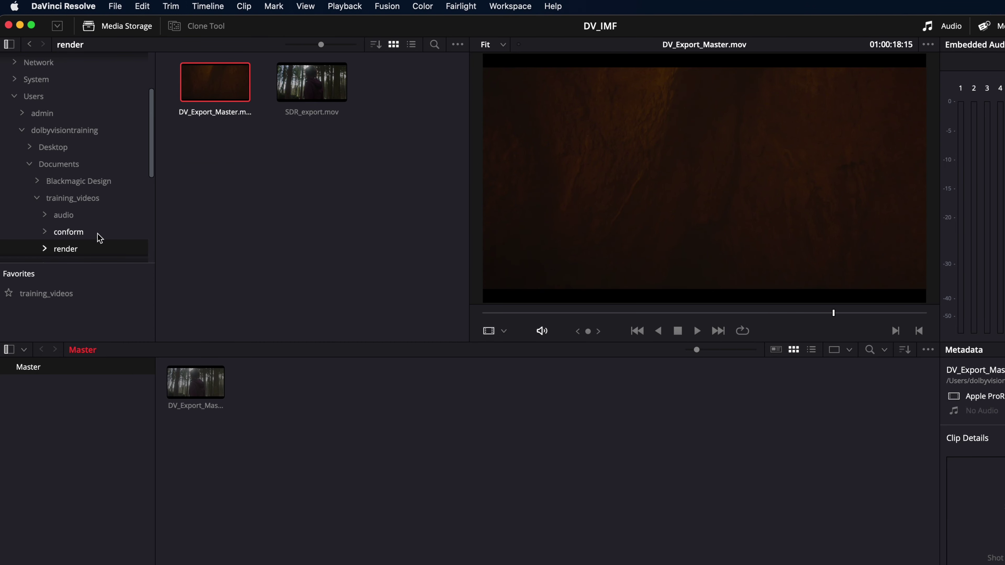
pyautogui.click(90, 215)
pyautogui.moveTo(215, 83); pyautogui.dragTo(287, 418)
# Create a timeline named DV_IMF_OV from the DV_Export_Master clip.
pyautogui.click(215, 394)
pyautogui.rightClick(202, 390)
pyautogui.click(359, 29)
pyautogui.write('DV_IMF_OV')
pyautogui.press('Return')
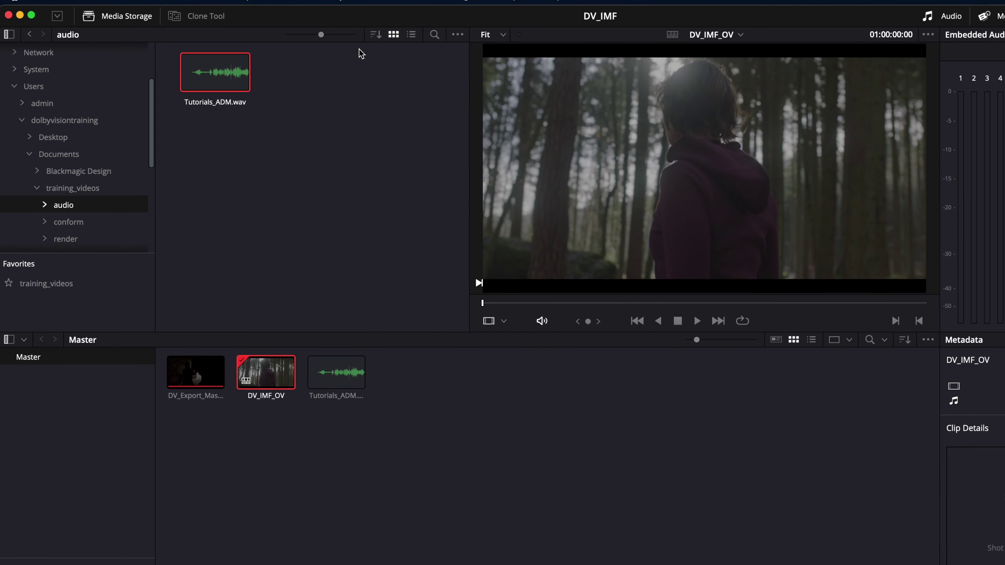
# Place Tutorials_ADM.wav on the Audio 1 track of the Edit page timeline.
pyautogui.click(516, 556)
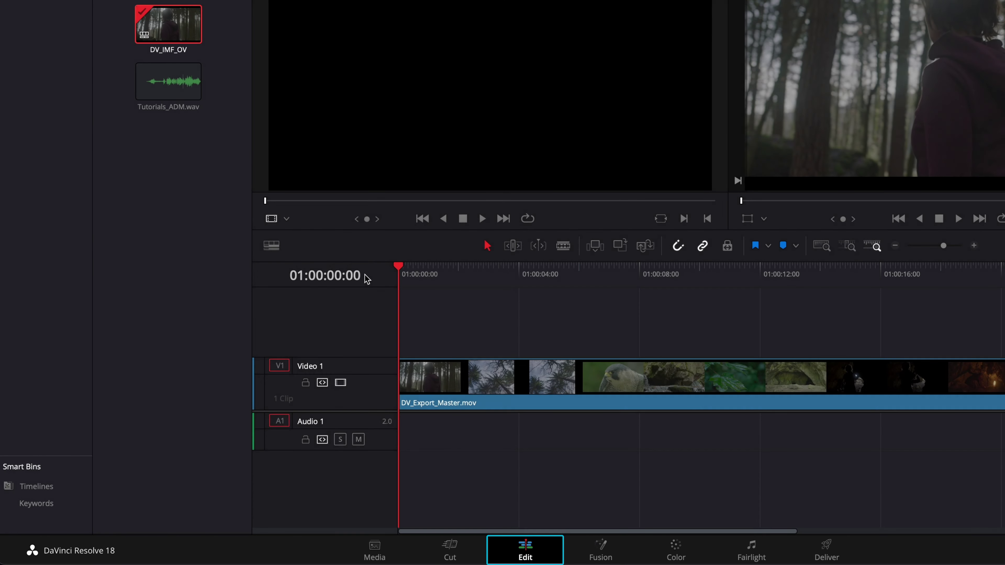
pyautogui.moveTo(190, 93); pyautogui.dragTo(407, 422)
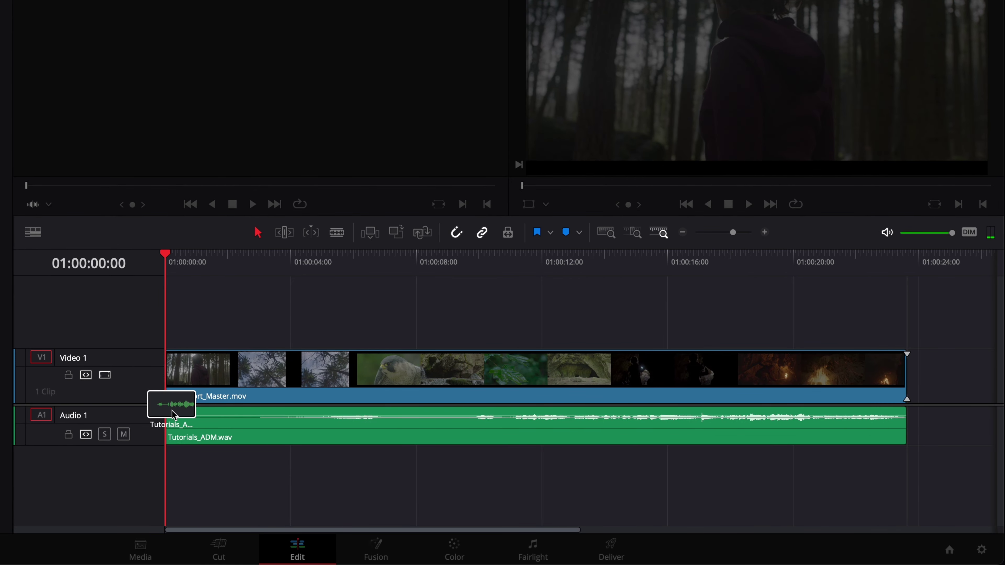
pyautogui.moveTo(174, 416); pyautogui.dragTo(157, 430)
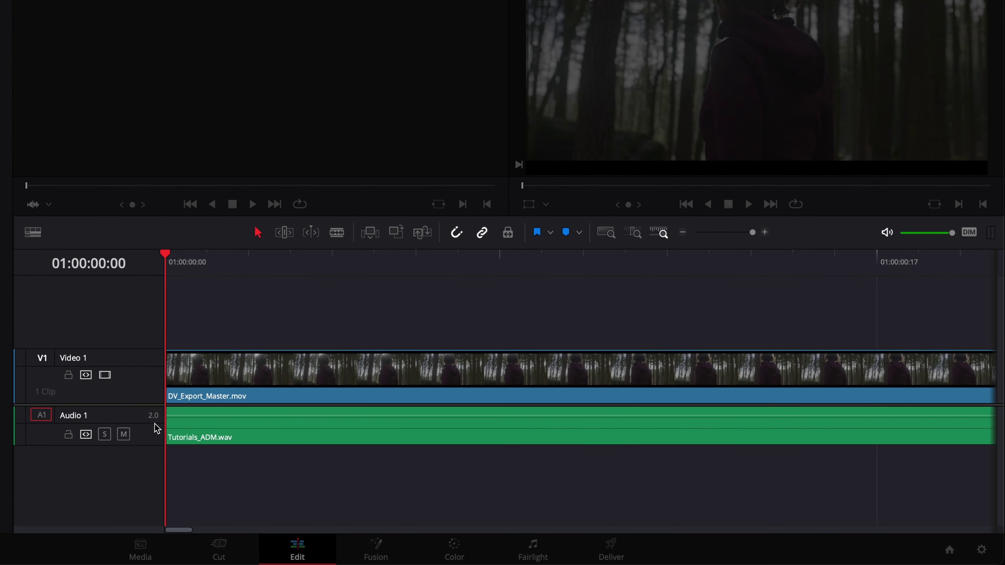
# Change Audio 1 to a Dolby Atmos 7.1.4 track, then check the clip end and start.
pyautogui.rightClick(157, 430)
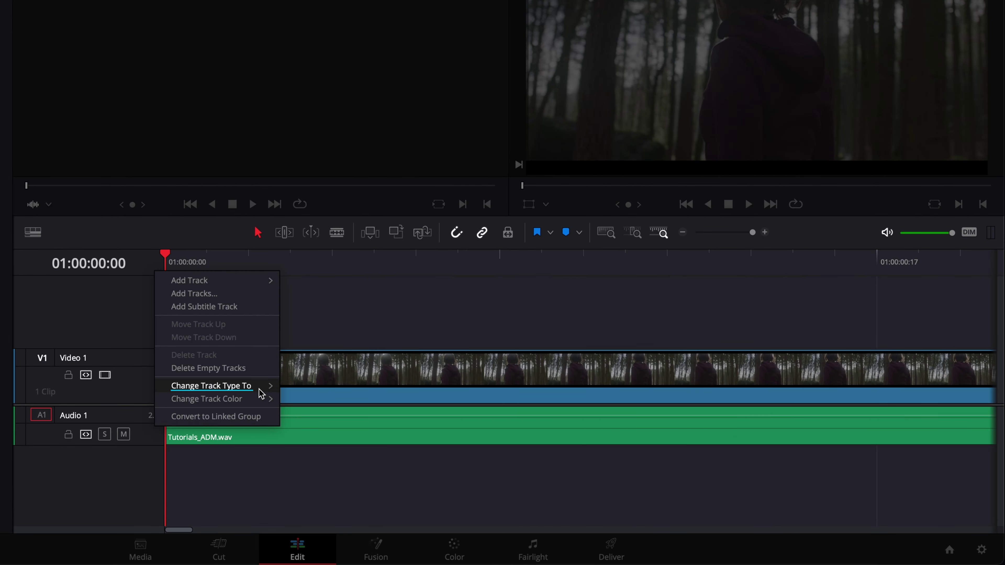
pyautogui.moveTo(262, 393)
pyautogui.moveTo(362, 440)
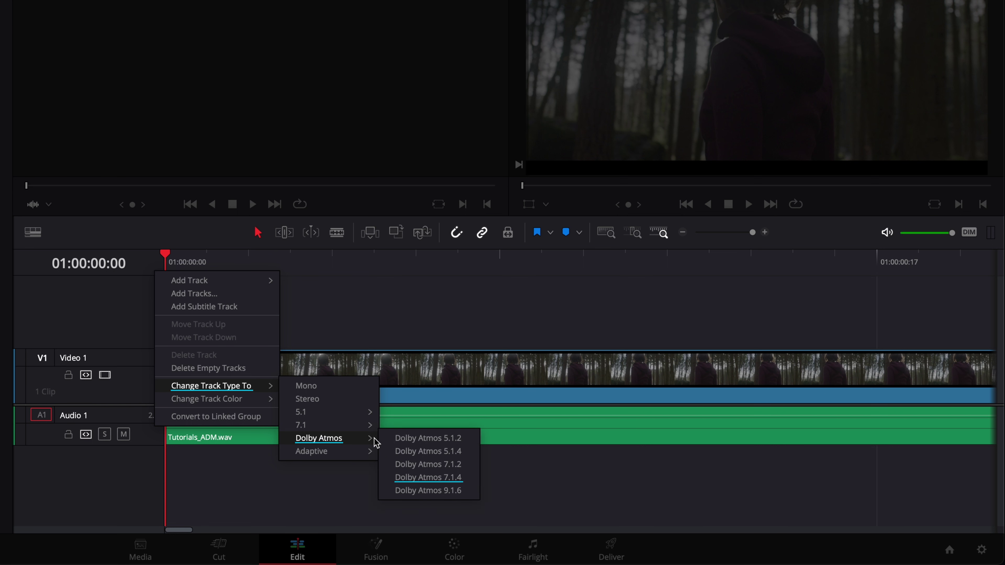
pyautogui.click(455, 478)
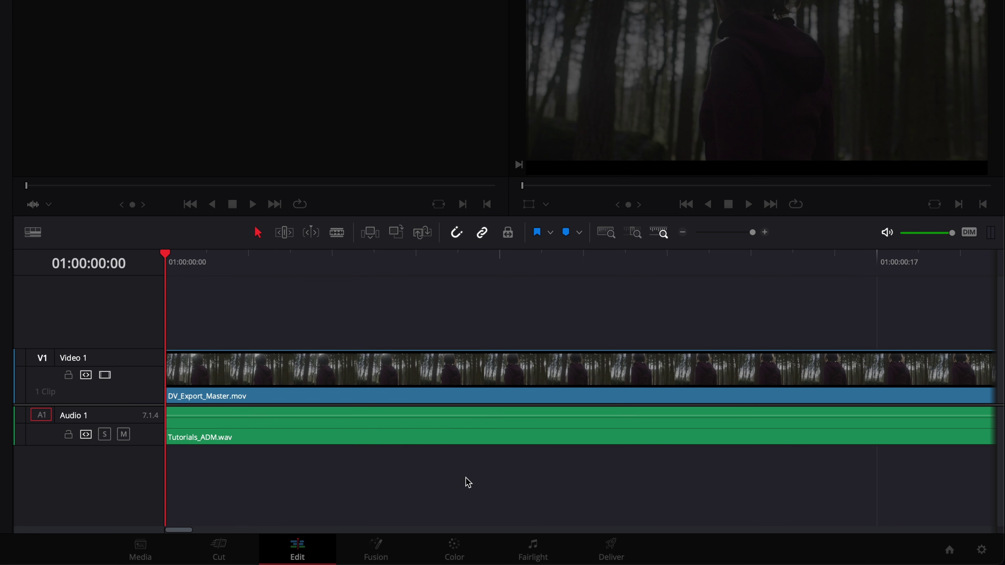
pyautogui.press('End')
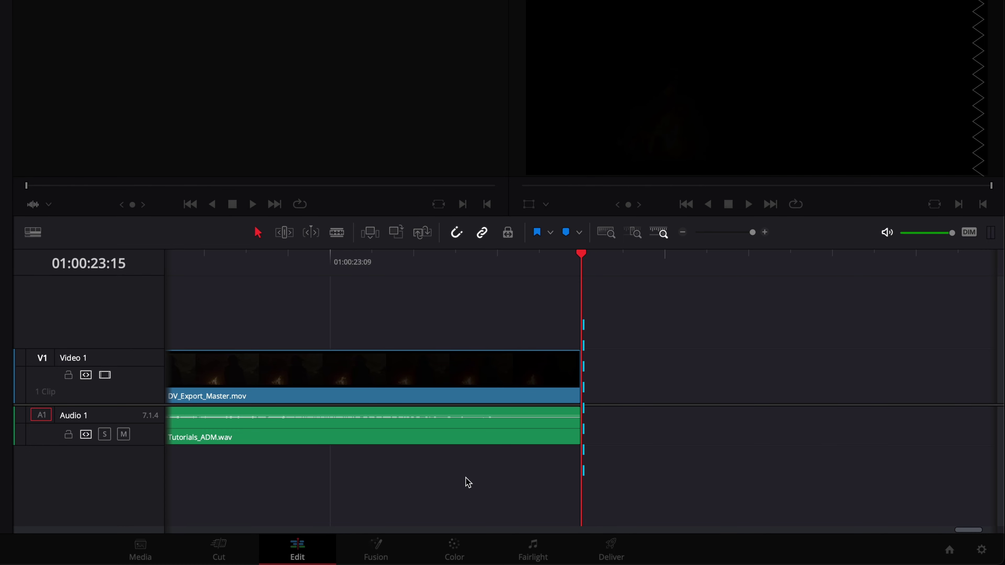
pyautogui.press('Home')
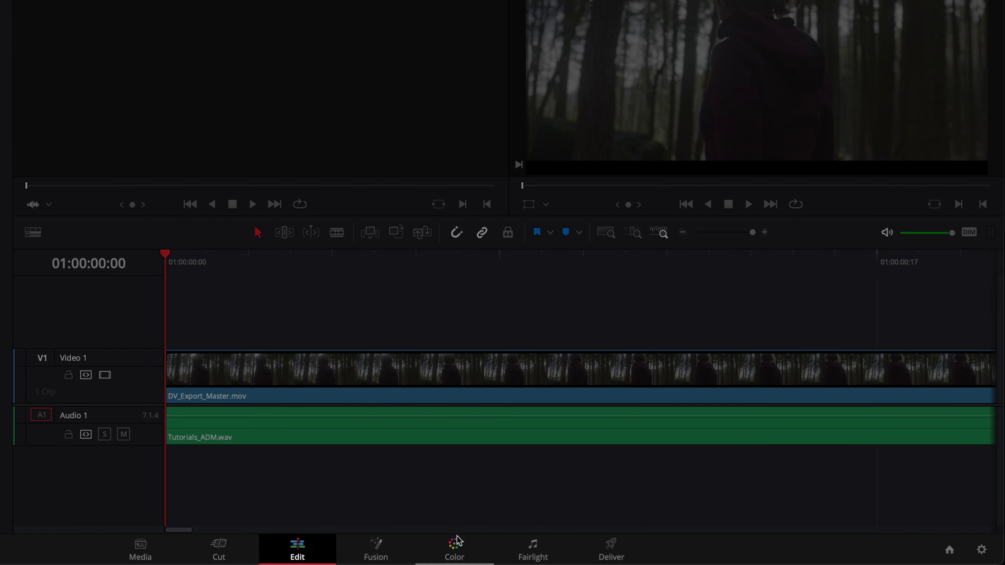
# On the Color page, start a Dolby Vision XML metadata import and select grade_001 copy.xml.
pyautogui.click(455, 547)
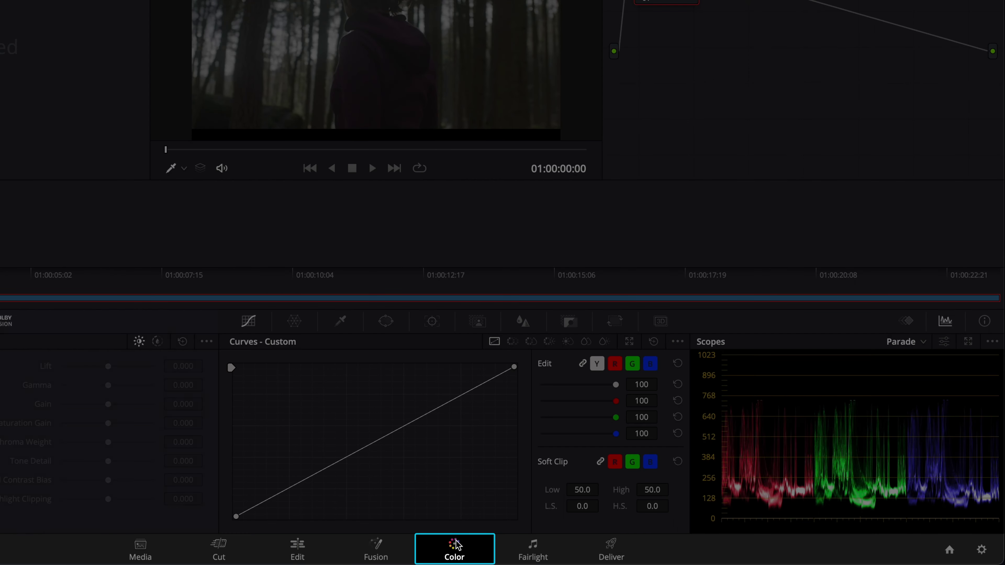
pyautogui.click(271, 316)
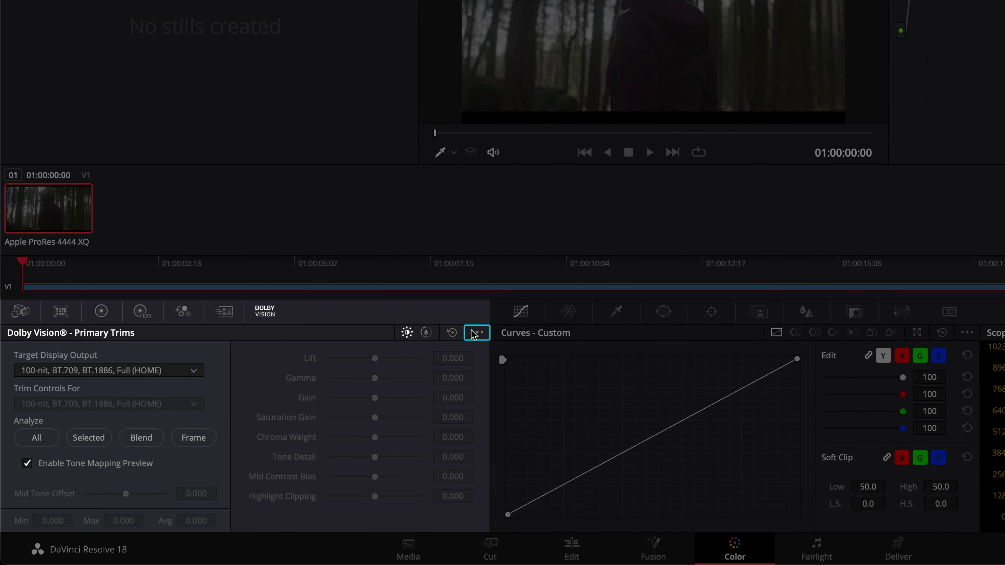
pyautogui.click(477, 333)
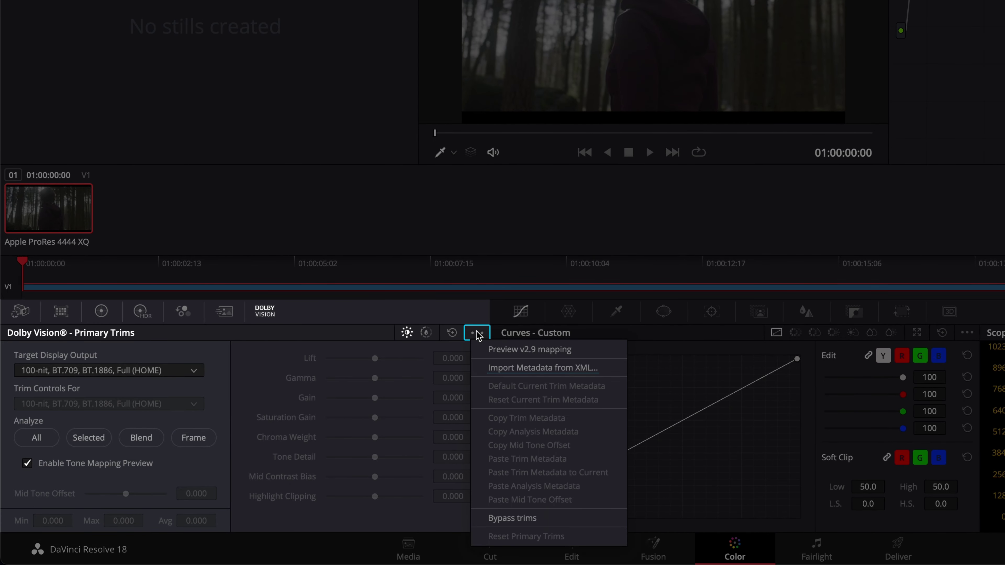
pyautogui.click(519, 368)
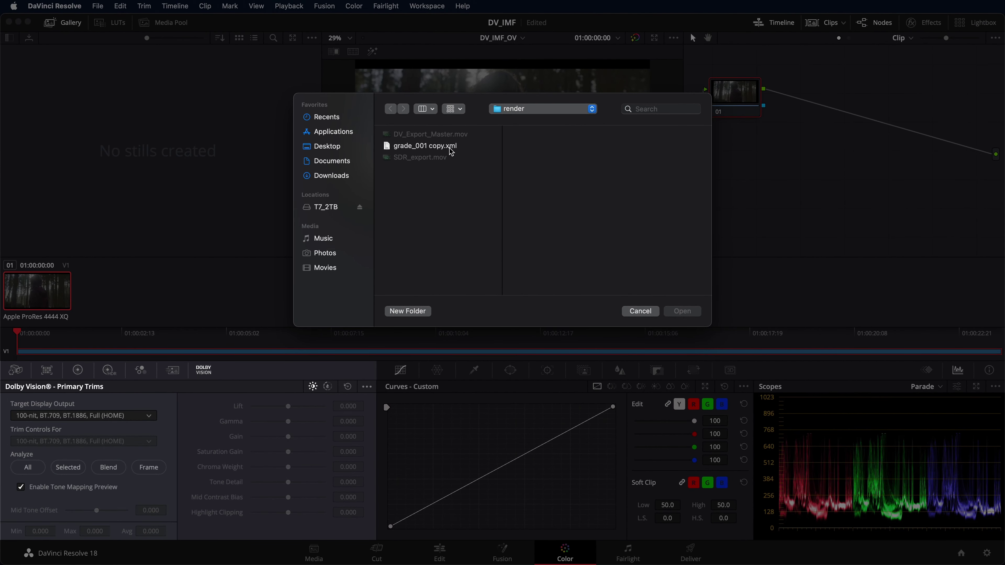
pyautogui.click(451, 146)
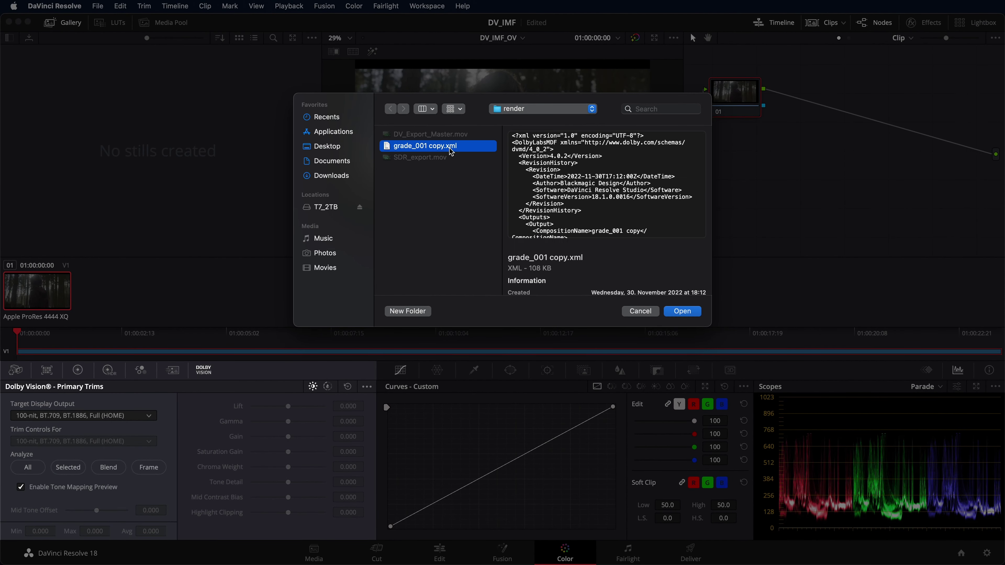
# Import grade_001 copy.xml as the clip's Dolby Vision metadata.
pyautogui.click(681, 311)
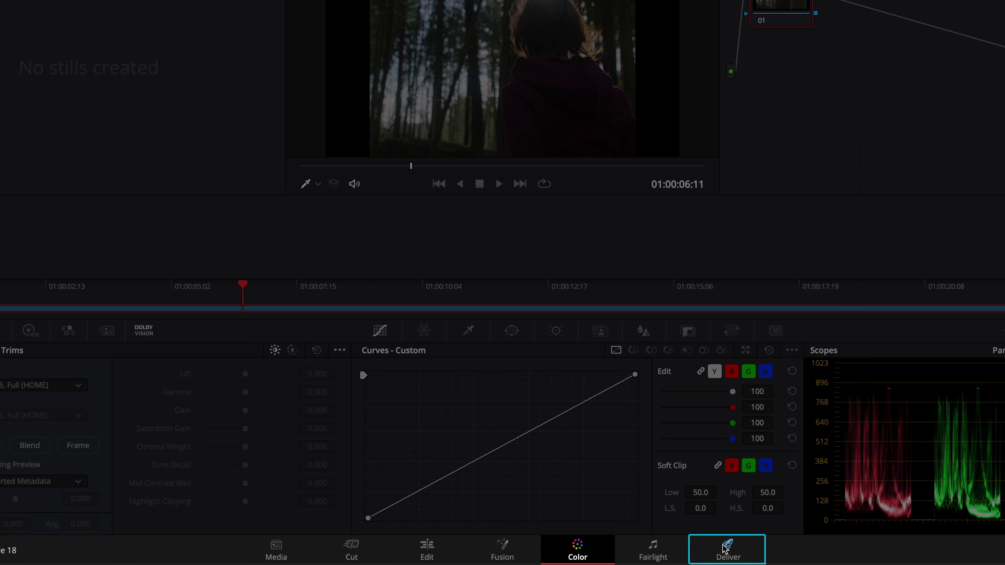
# On the Deliver page, choose the Netflix variant of the IMF render preset.
pyautogui.click(725, 548)
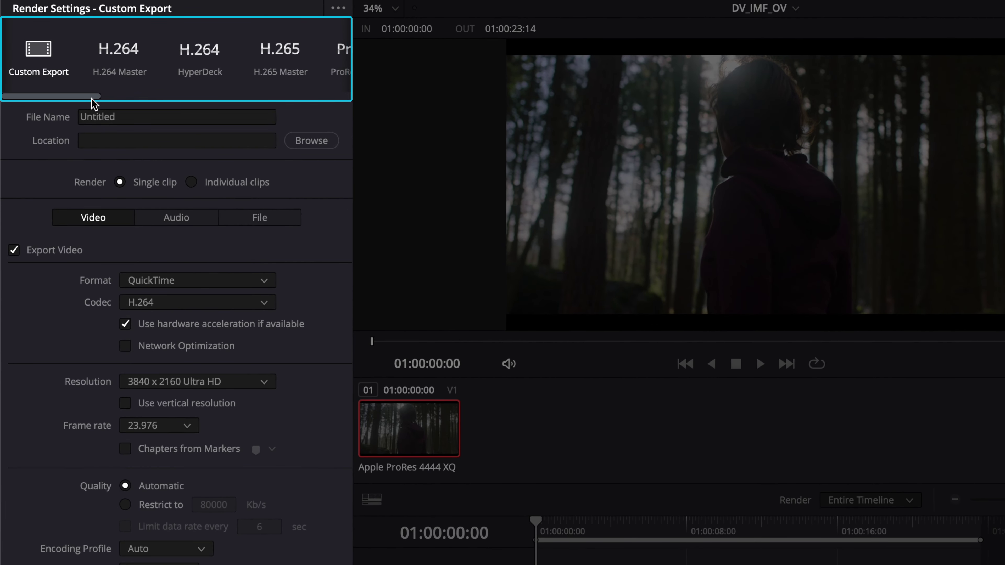
pyautogui.moveTo(94, 103); pyautogui.dragTo(262, 101)
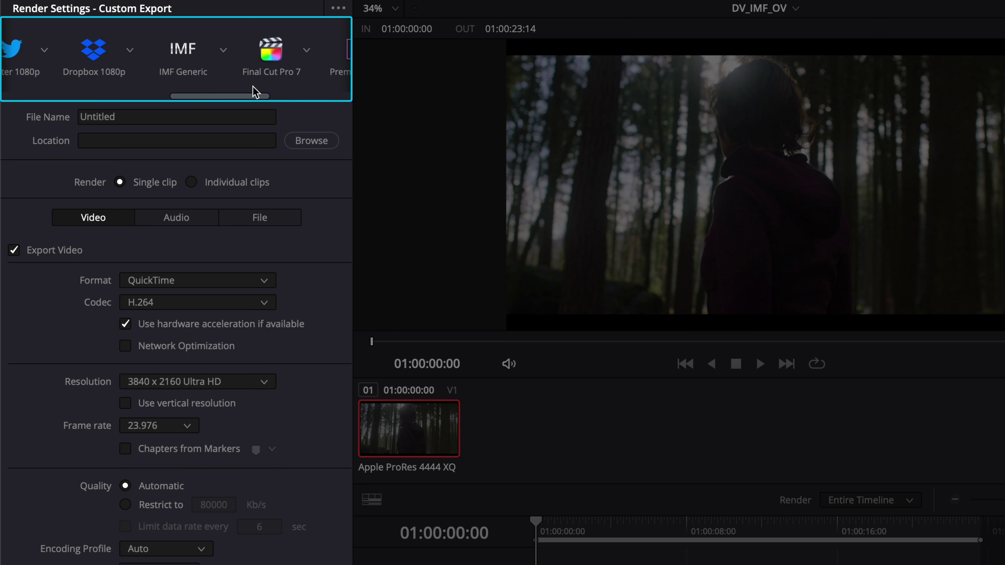
pyautogui.click(225, 51)
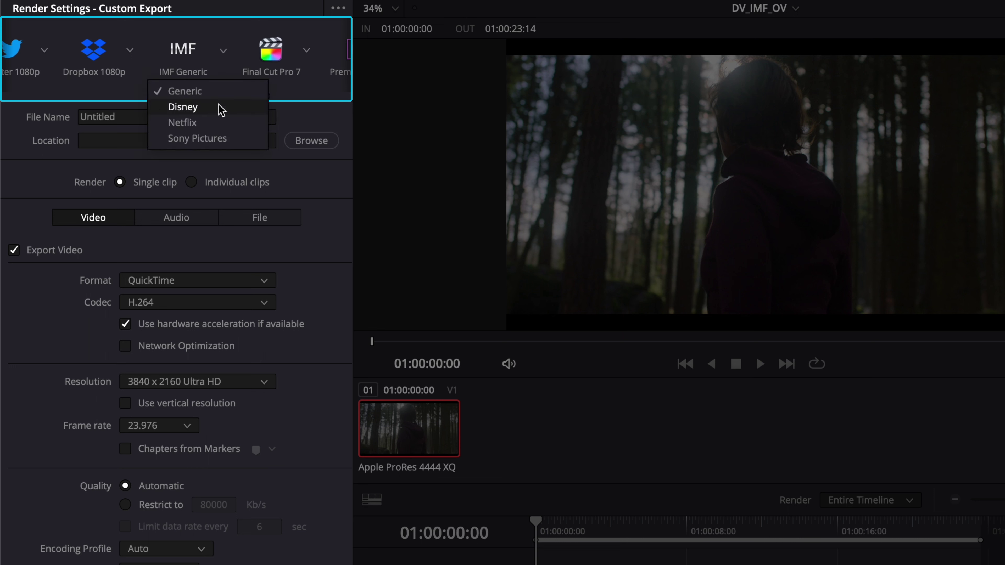
pyautogui.click(213, 123)
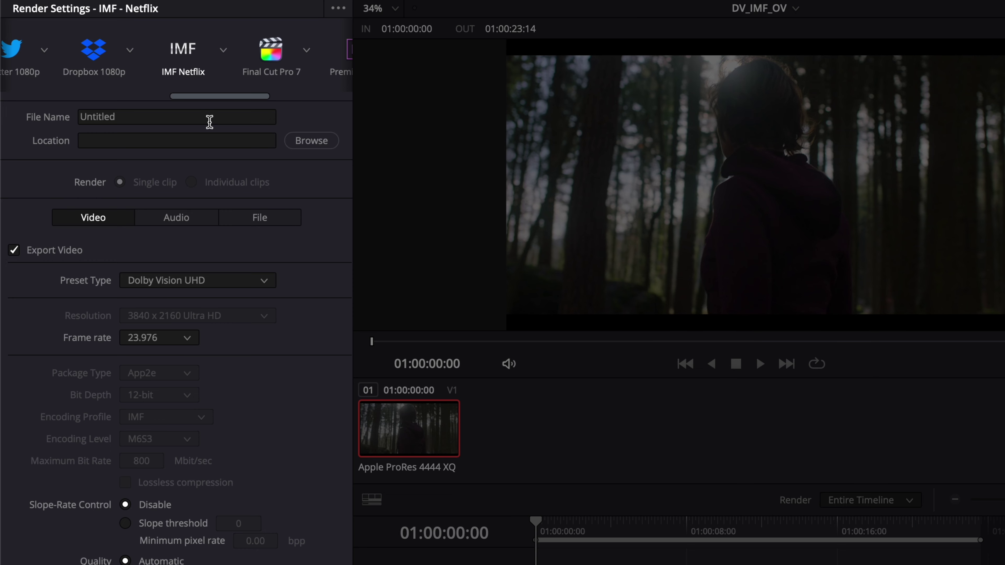
# Set the output file name to DV_IMF_OV.
pyautogui.click(209, 122)
pyautogui.write('DV_IMF_')
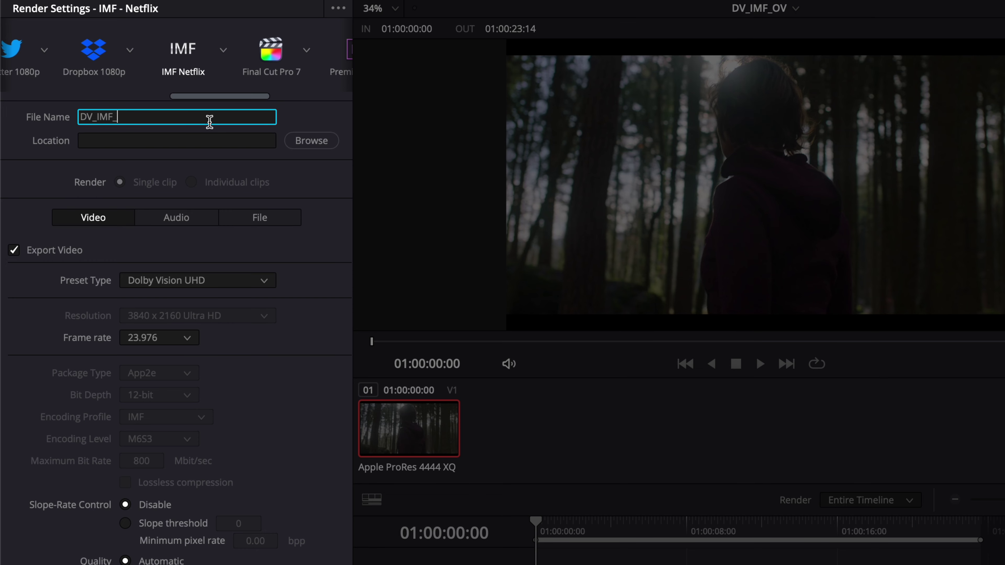
pyautogui.write('OV')
pyautogui.press('Tab')
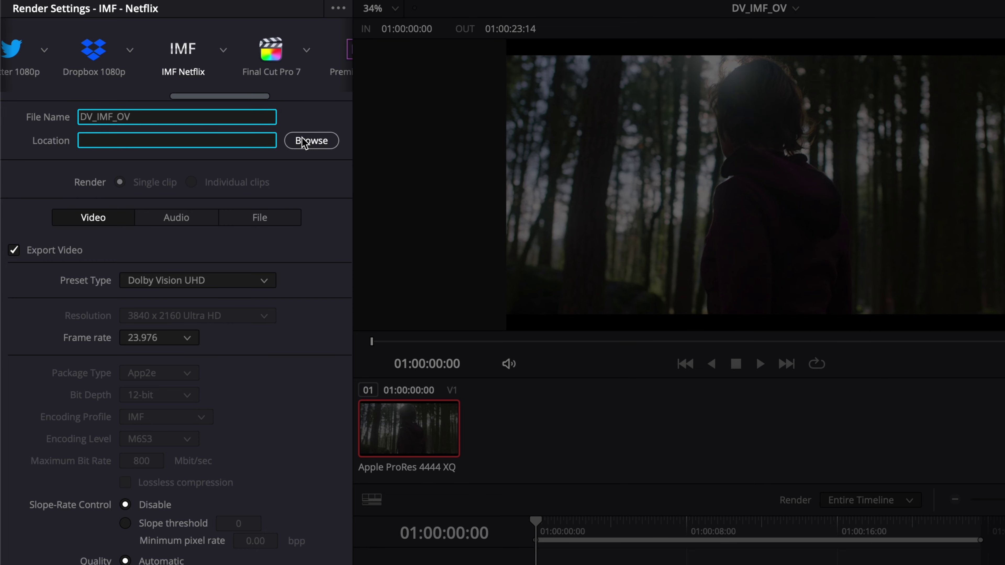
# Set the render output location to the Documents > training_videos > render folder.
pyautogui.click(304, 141)
pyautogui.click(480, 193)
pyautogui.click(605, 177)
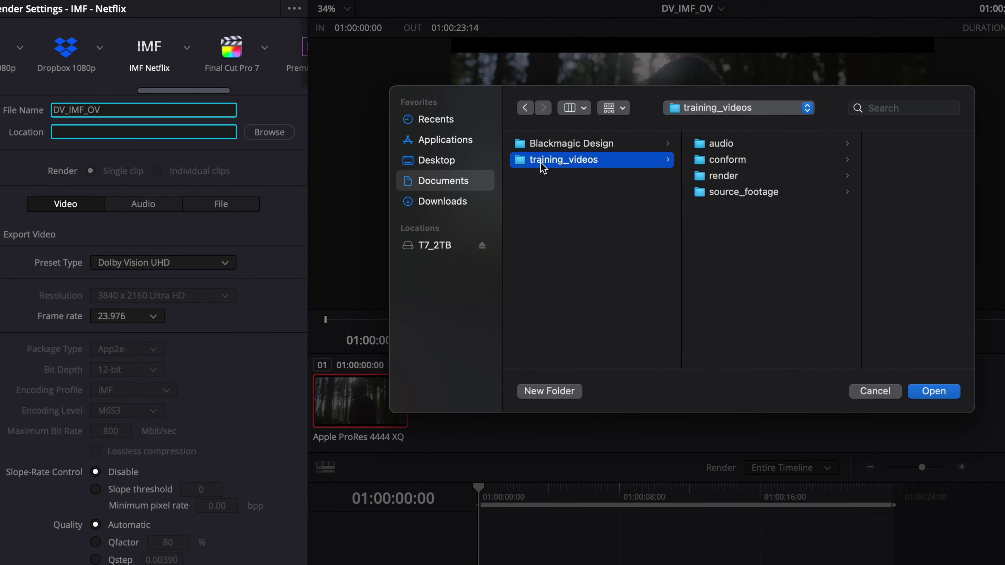
pyautogui.click(720, 176)
pyautogui.click(935, 391)
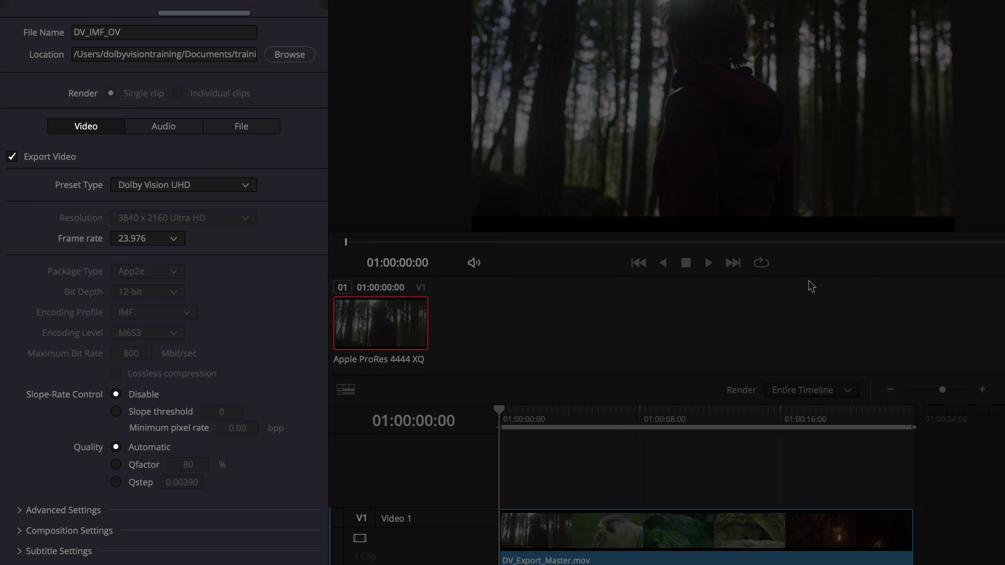
# Keep Dolby Vision UHD as the preset type and set Content kind to EPS - Episode.
pyautogui.click(246, 188)
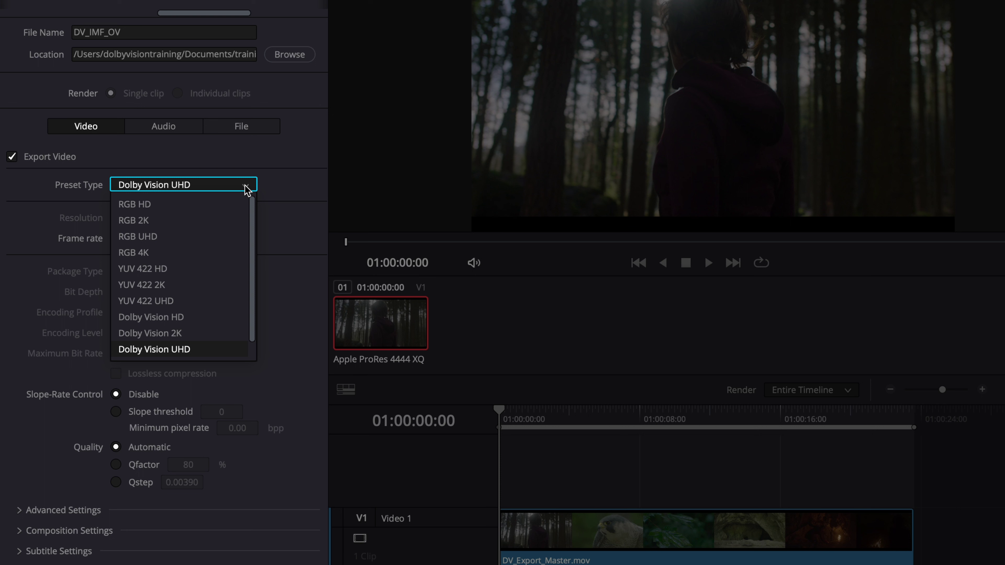
pyautogui.click(245, 188)
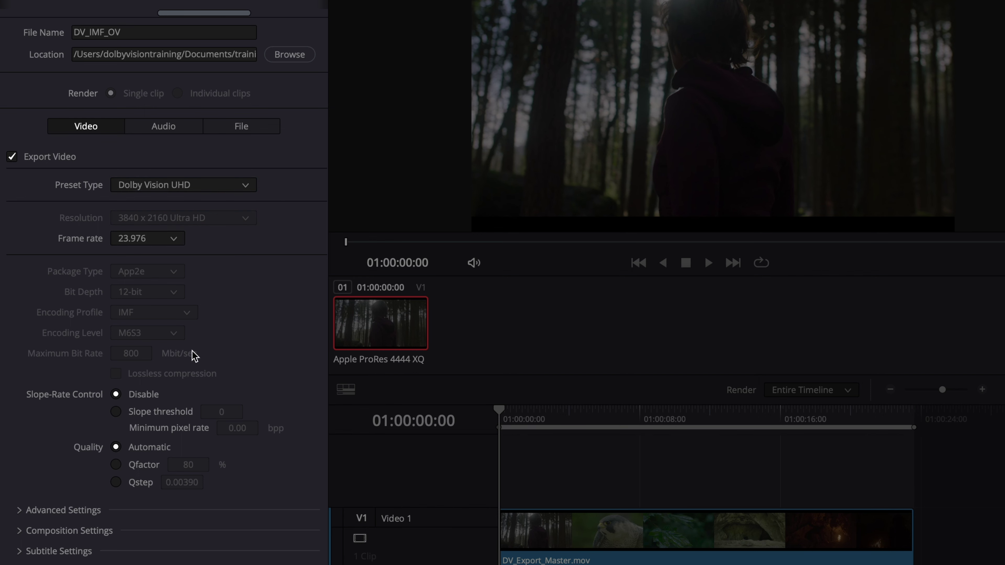
pyautogui.click(112, 532)
pyautogui.scroll(-10, 127, 514)
pyautogui.scroll(-3, 146, 487)
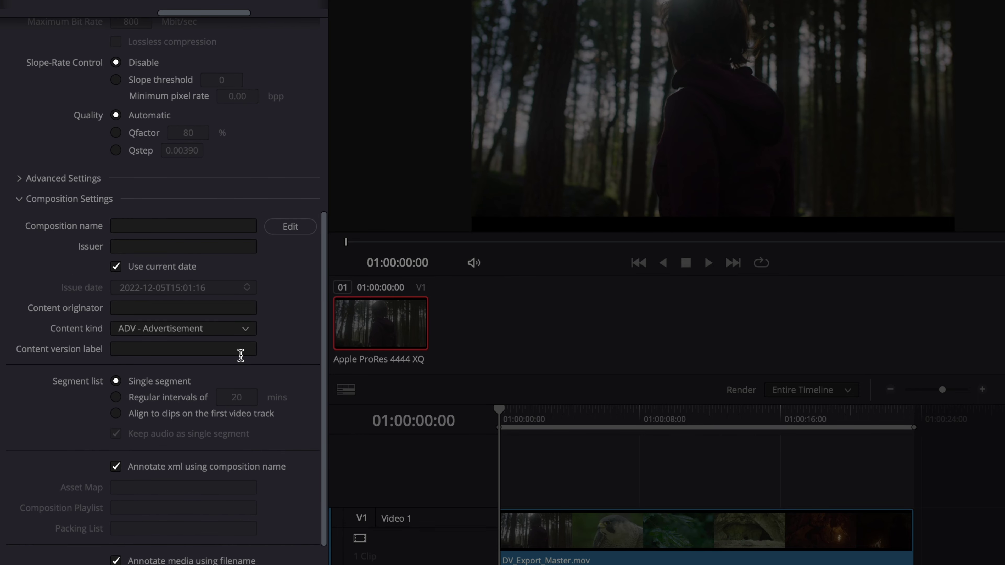
pyautogui.click(246, 332)
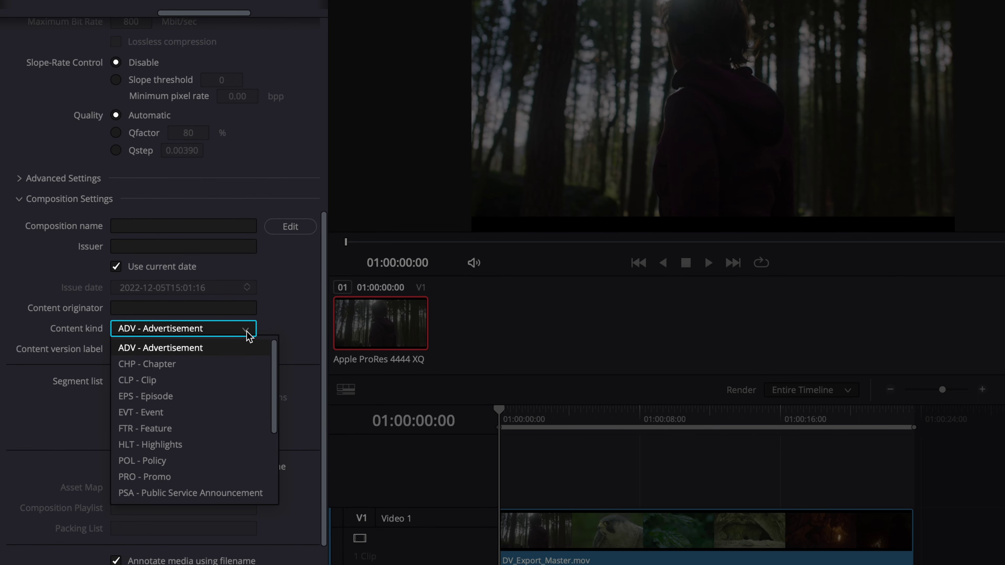
pyautogui.click(262, 396)
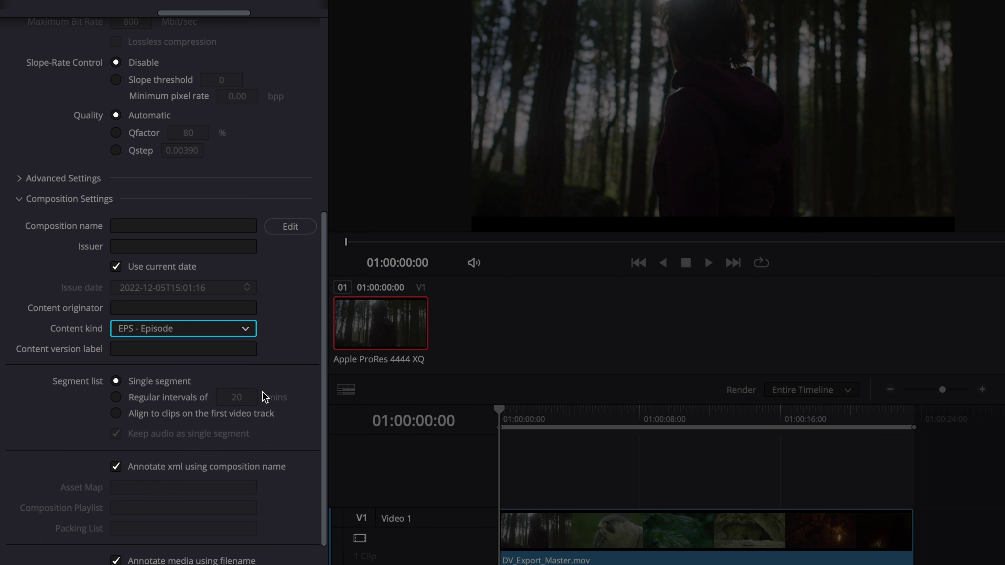
pyautogui.scroll(13, 263, 396)
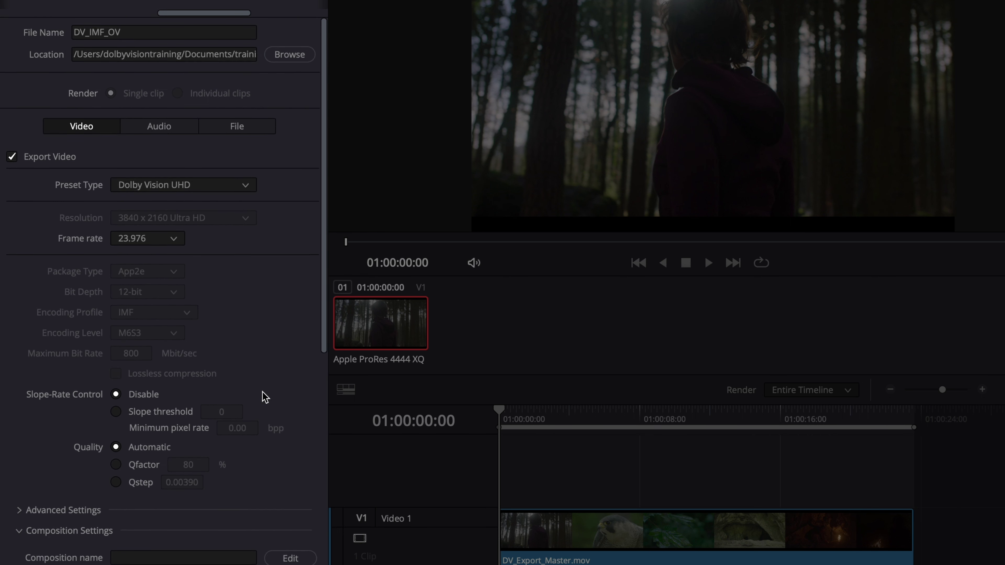
pyautogui.click(173, 134)
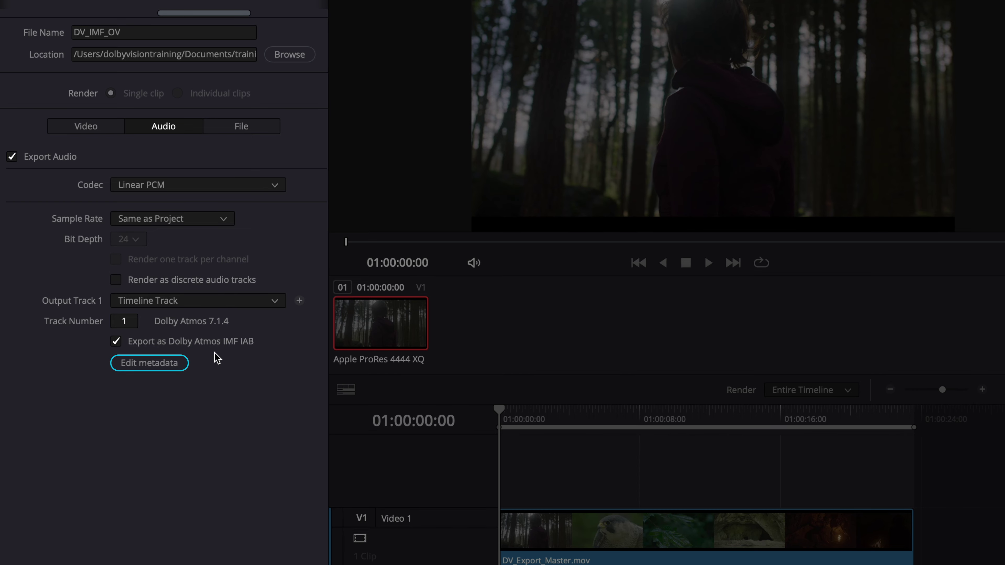
pyautogui.click(177, 366)
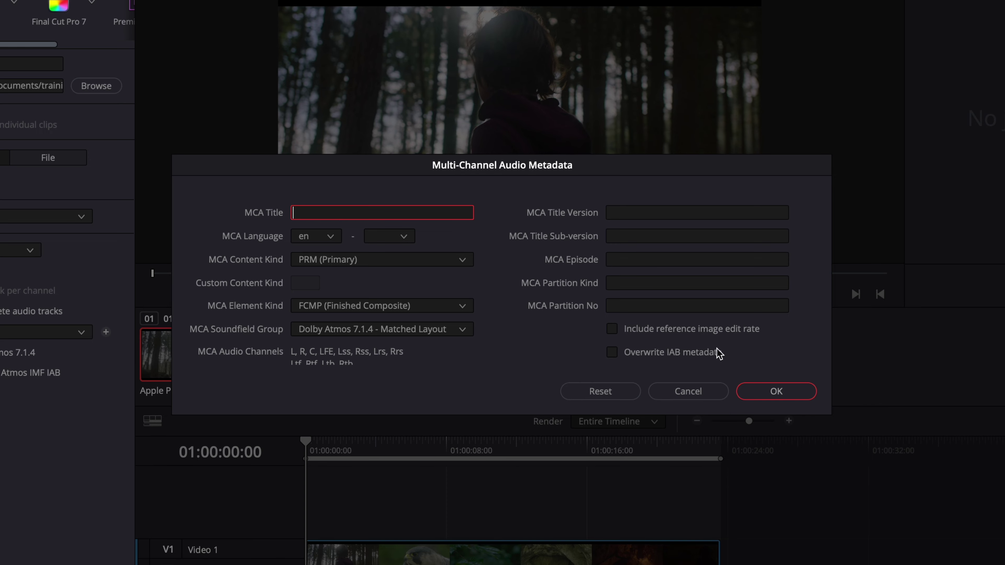
pyautogui.click(766, 390)
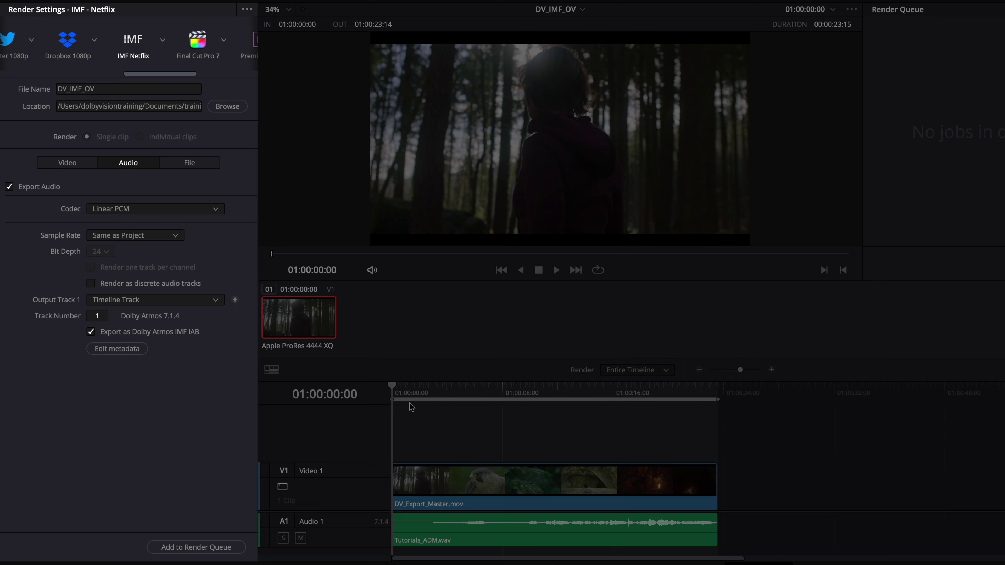
# Queue the DV_IMF_OV IMF render as Job 1 and start rendering the queue.
pyautogui.click(237, 547)
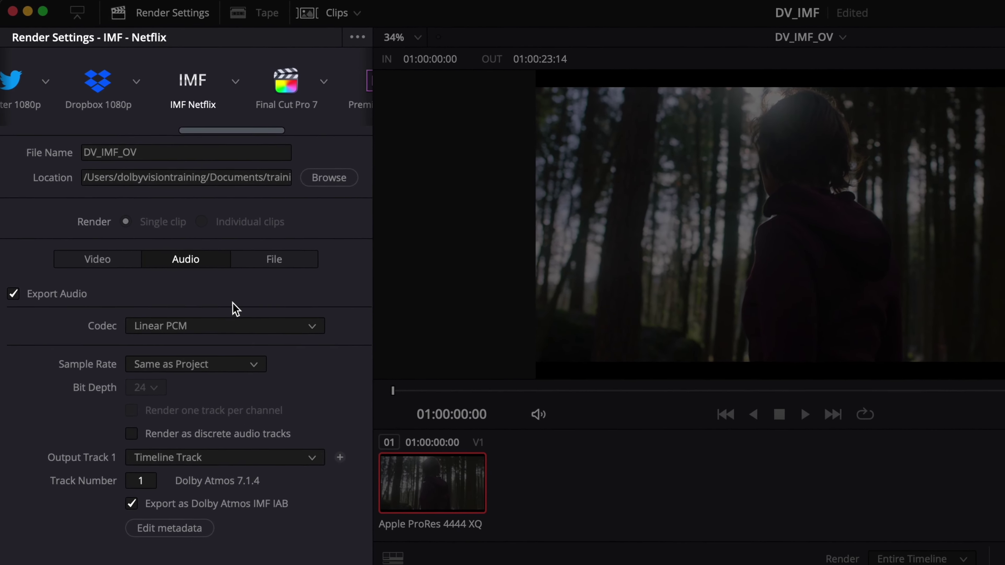
pyautogui.click(163, 41)
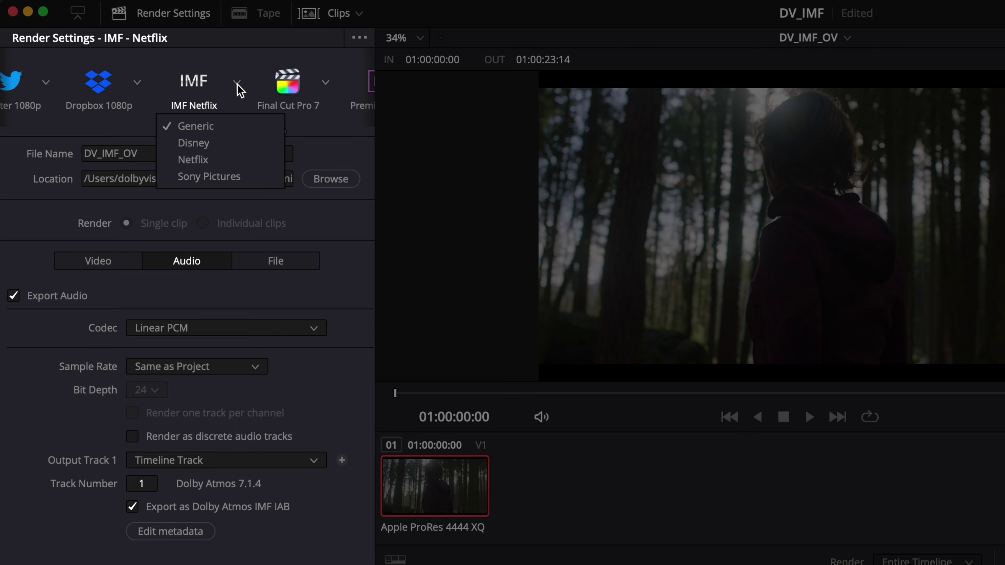
pyautogui.click(238, 85)
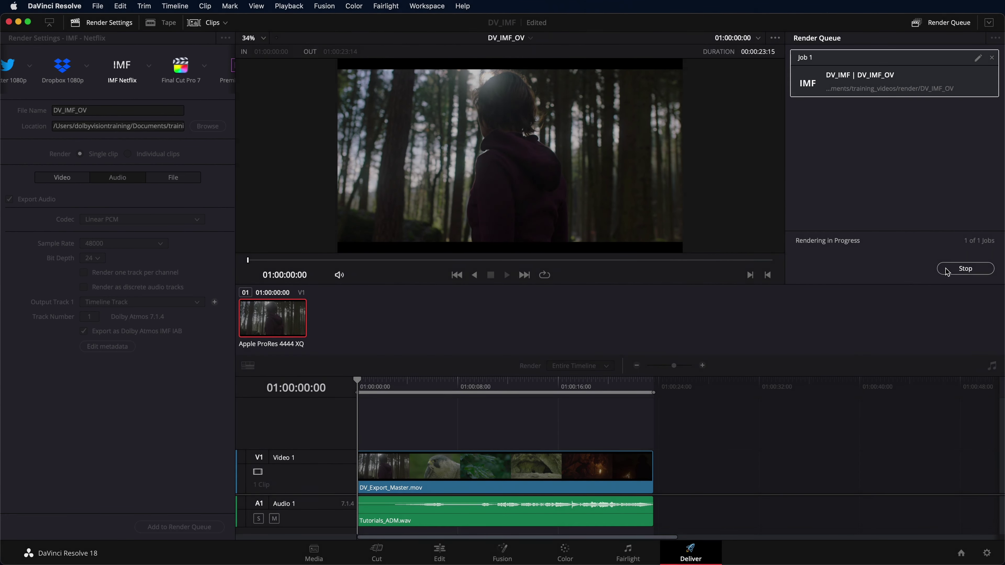